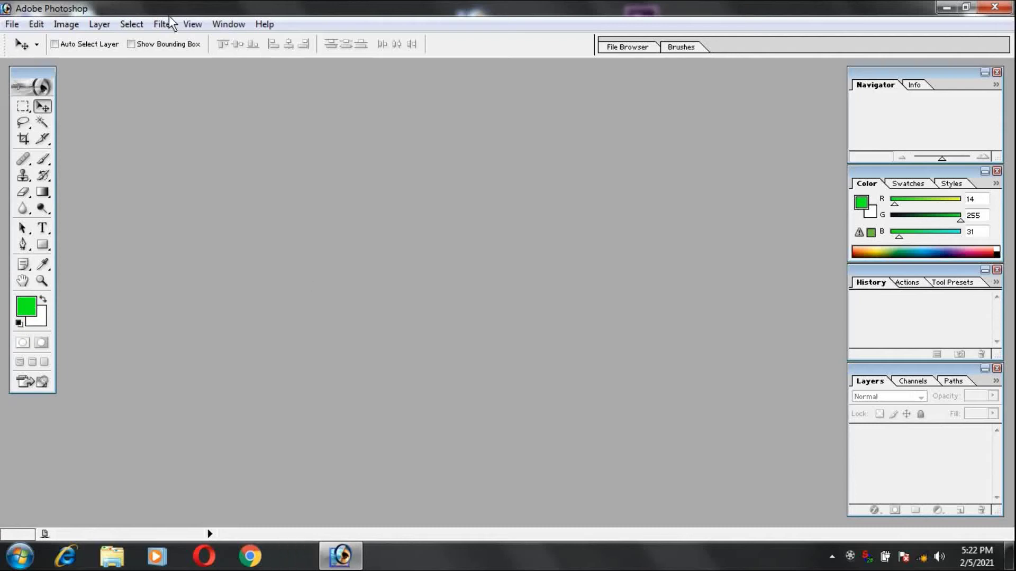
# Step: Browse to D:\New folder\New folder and choose the 'images' portrait photo to open
pyautogui.click(16, 24)
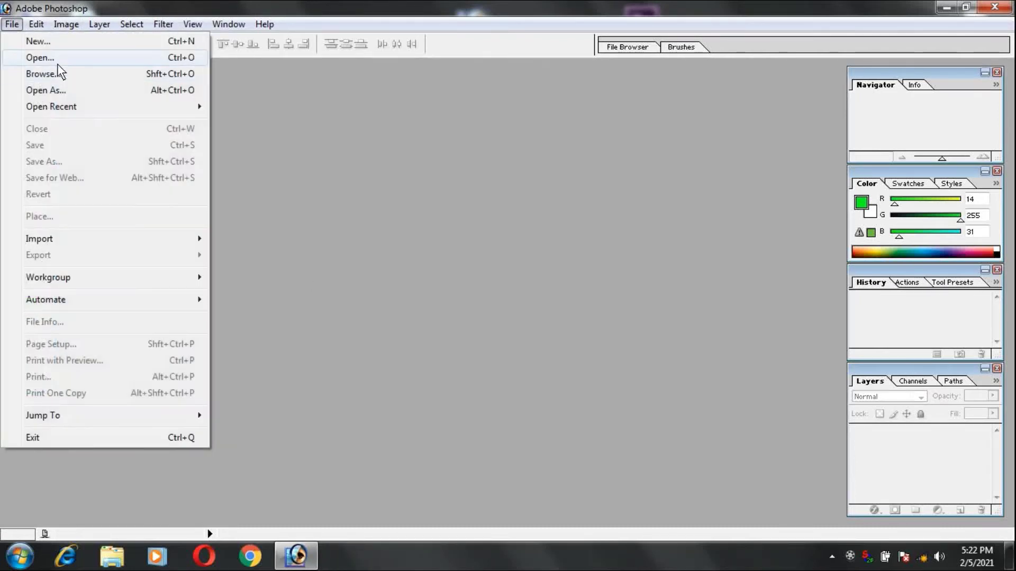
pyautogui.click(56, 63)
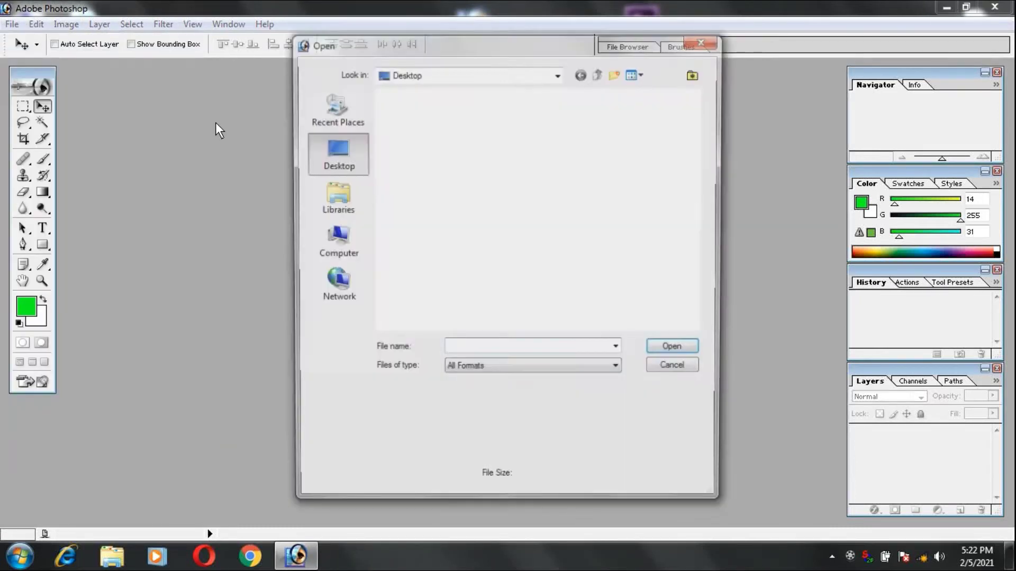
pyautogui.click(351, 229)
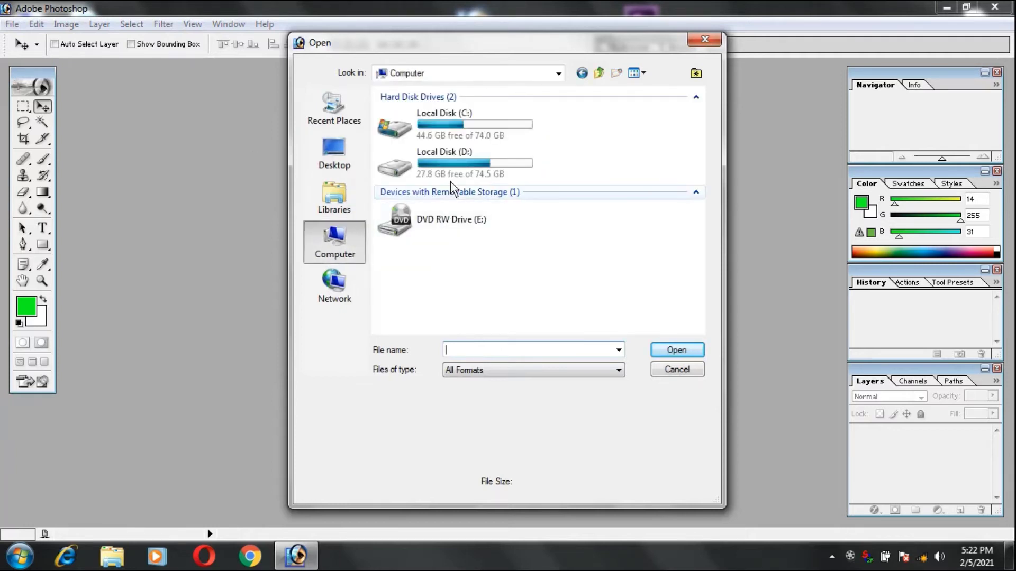
pyautogui.doubleClick(449, 164)
pyautogui.doubleClick(498, 144)
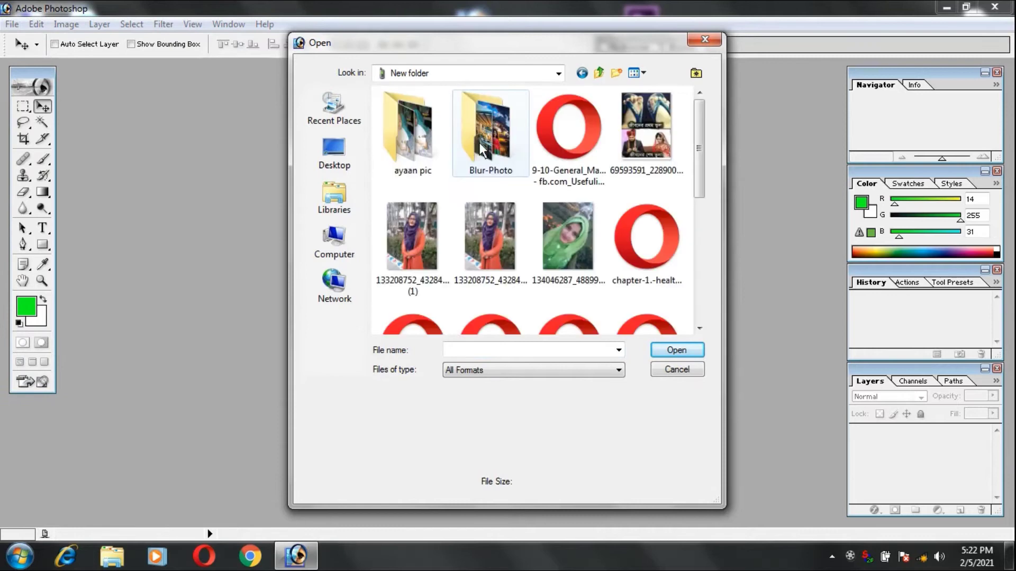
pyautogui.click(425, 253)
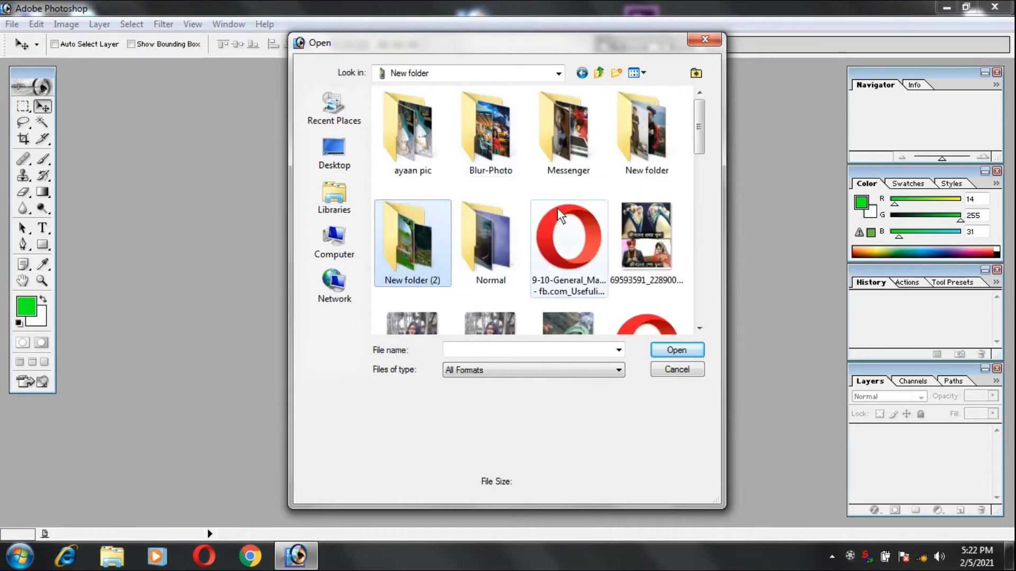
pyautogui.doubleClick(634, 159)
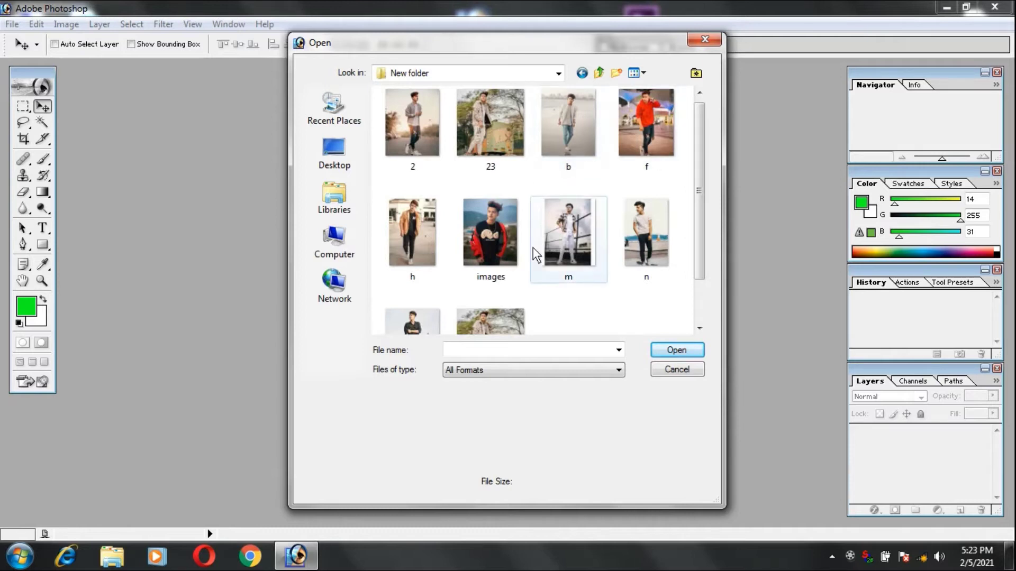
pyautogui.scroll(-2, 581, 236)
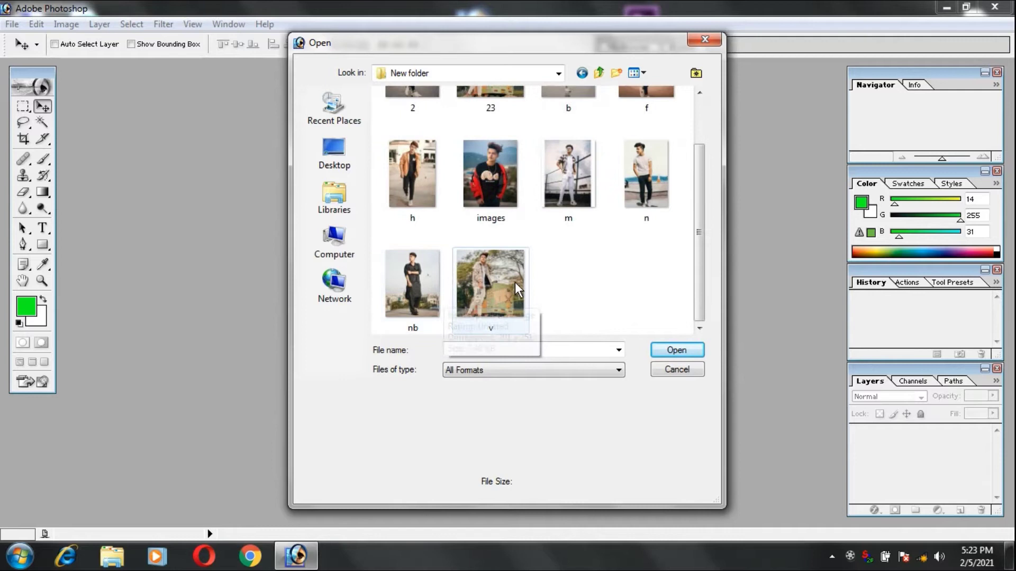
pyautogui.click(505, 192)
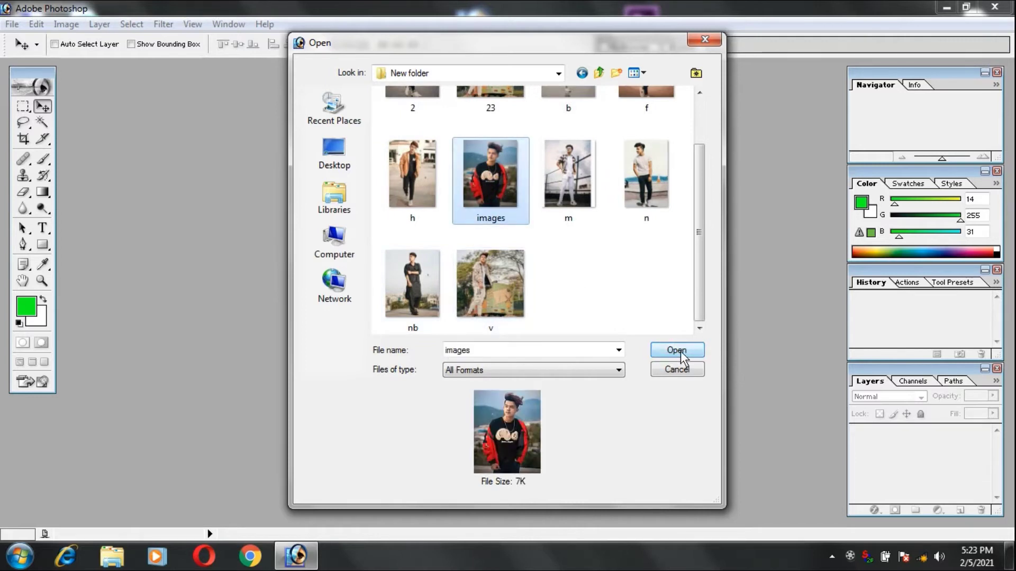
pyautogui.click(680, 348)
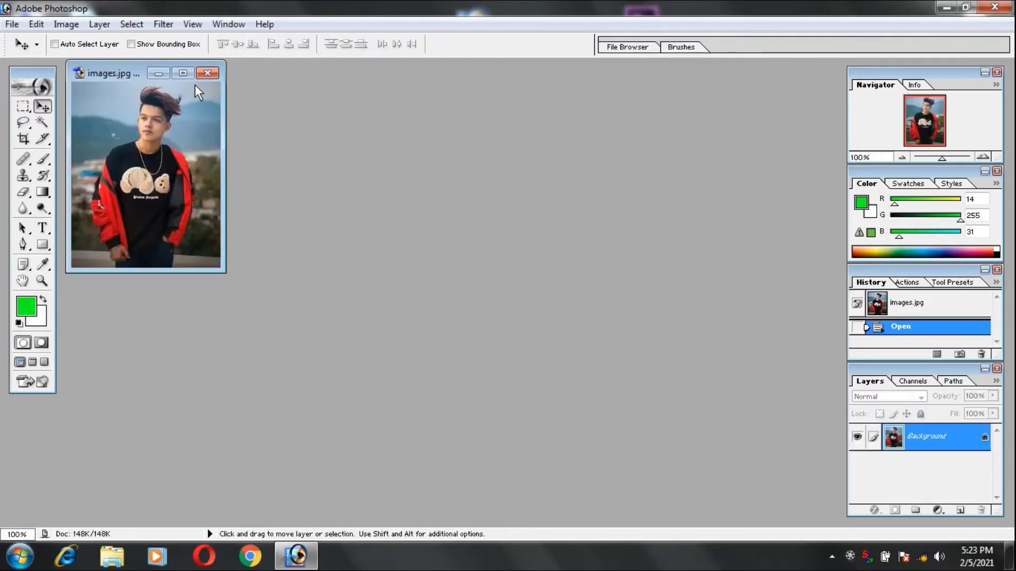
# Step: Maximise the images.jpg document window and zoom in to 300%
pyautogui.click(183, 72)
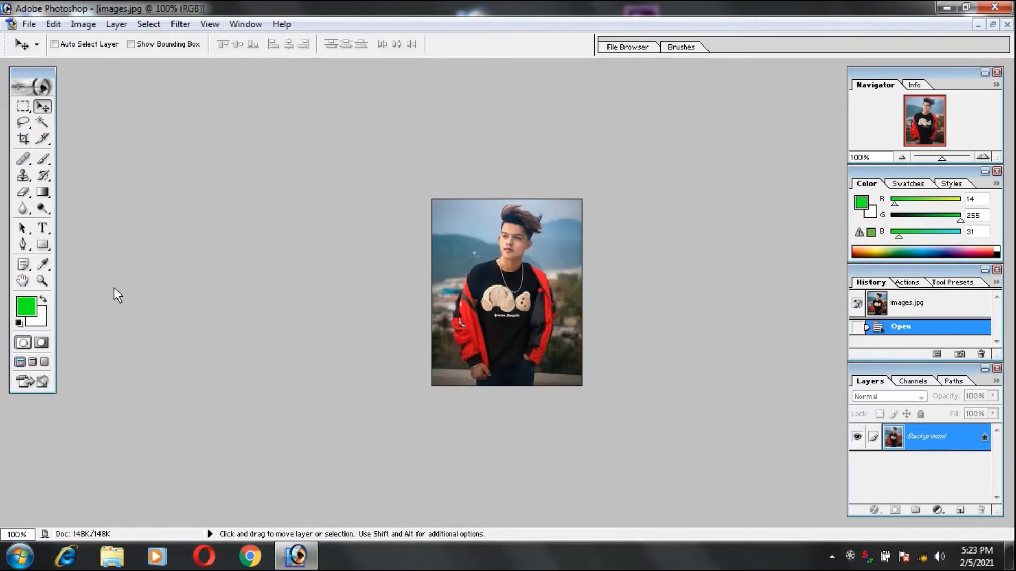
pyautogui.click(43, 281)
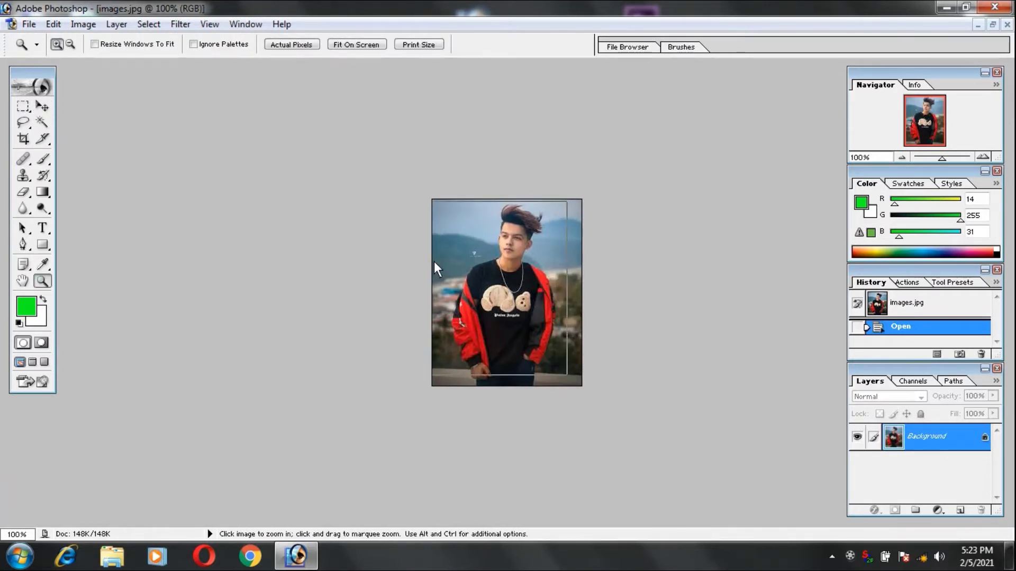
pyautogui.click(434, 261)
pyautogui.click(448, 286)
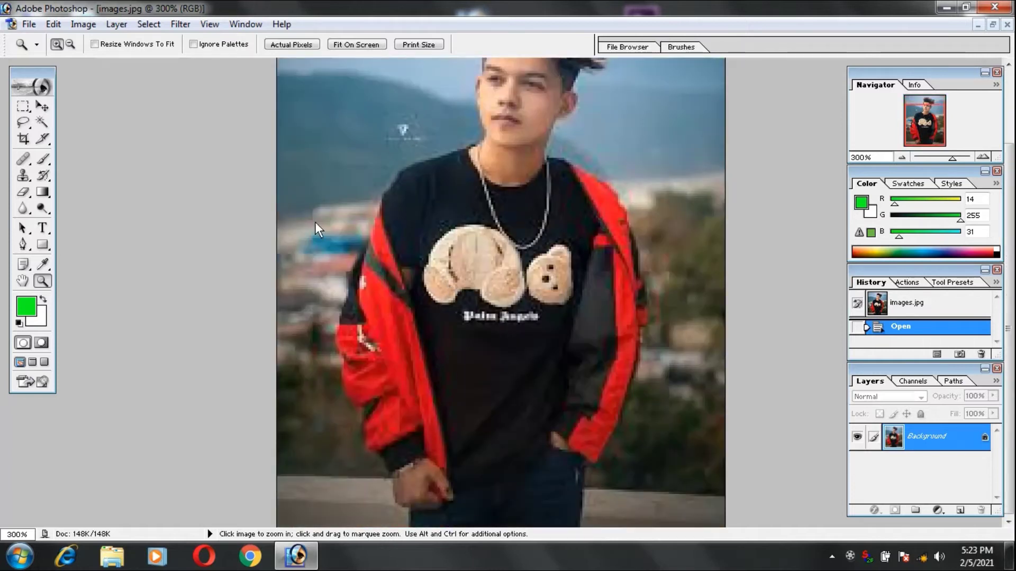
pyautogui.click(22, 244)
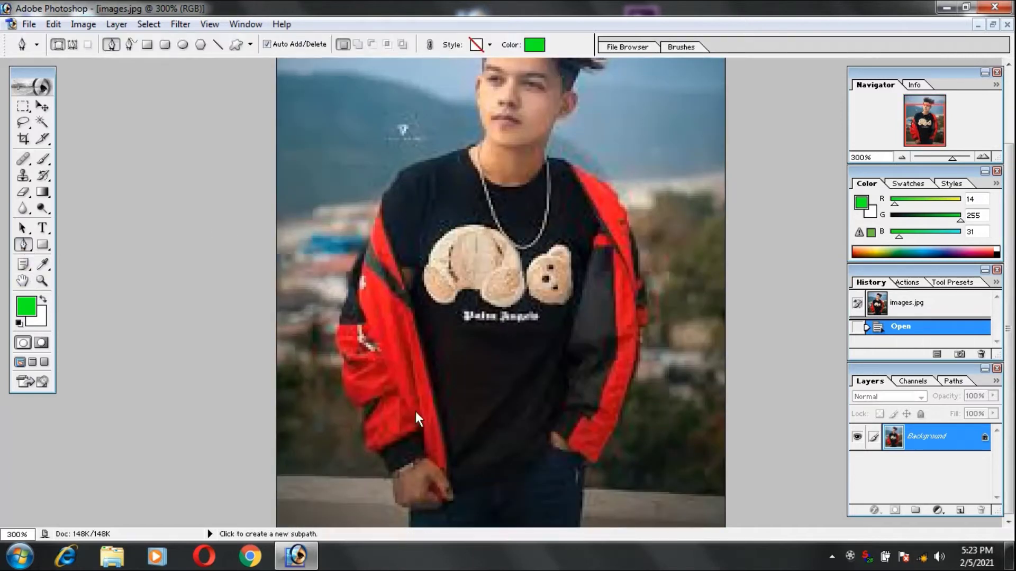
# Step: Place six Pen shape points up the jacket's lower left edge beside the hand
pyautogui.click(408, 522)
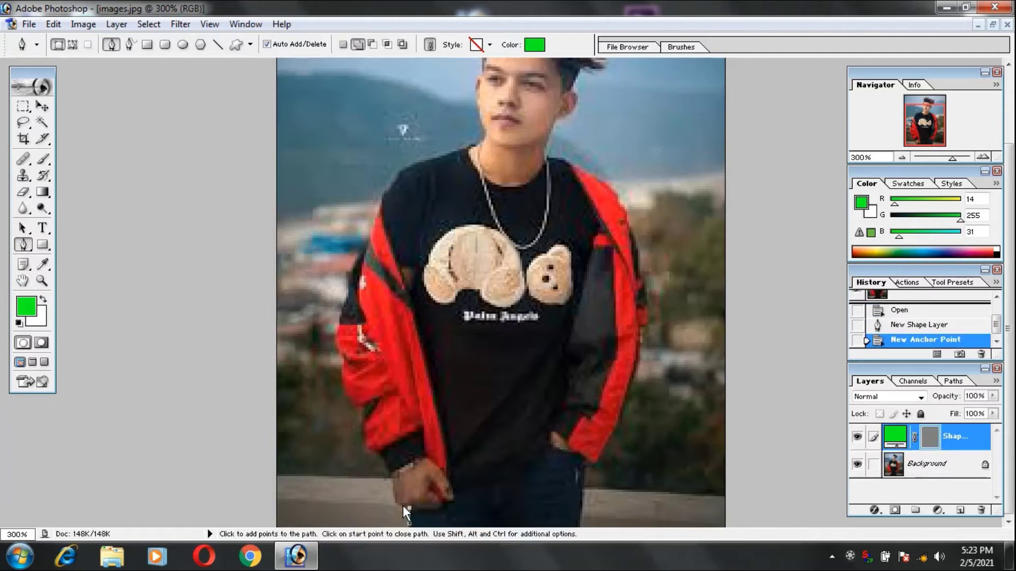
pyautogui.click(396, 502)
pyautogui.click(392, 484)
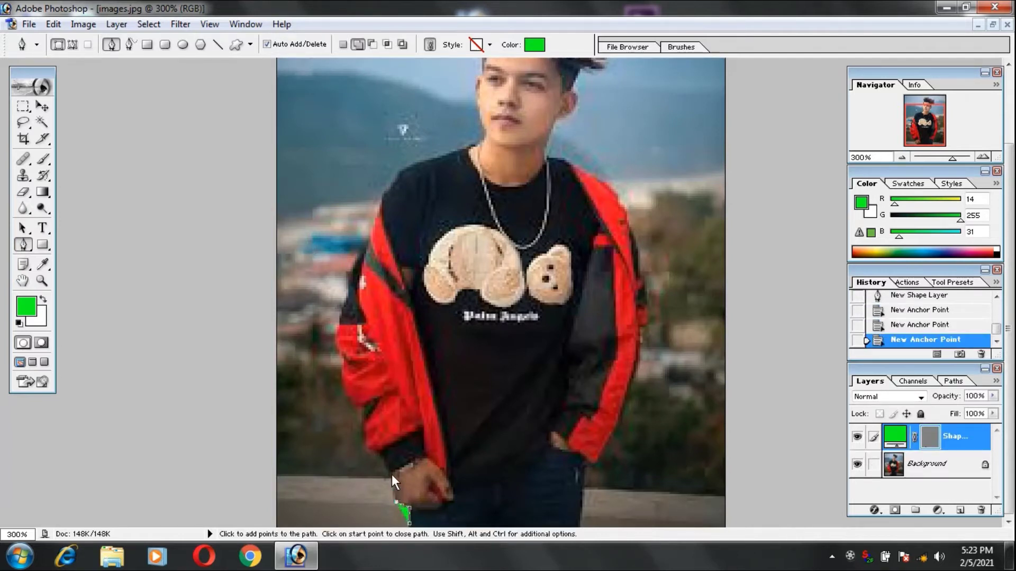
pyautogui.click(381, 455)
pyautogui.click(364, 446)
pyautogui.click(363, 430)
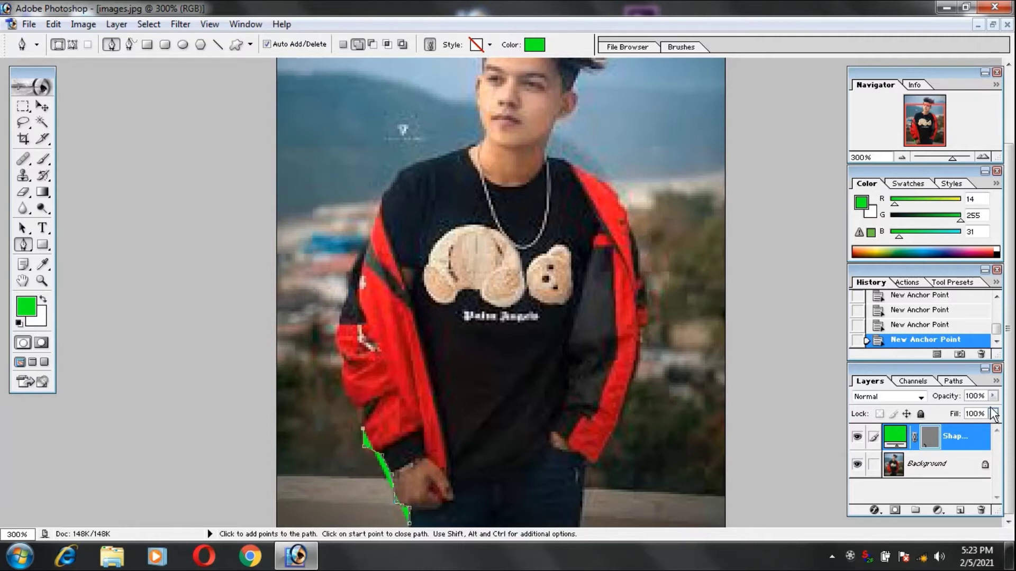
# Step: Set the new shape layer's opacity to 0%
pyautogui.click(975, 396)
pyautogui.write('0')
pyautogui.press('Return')
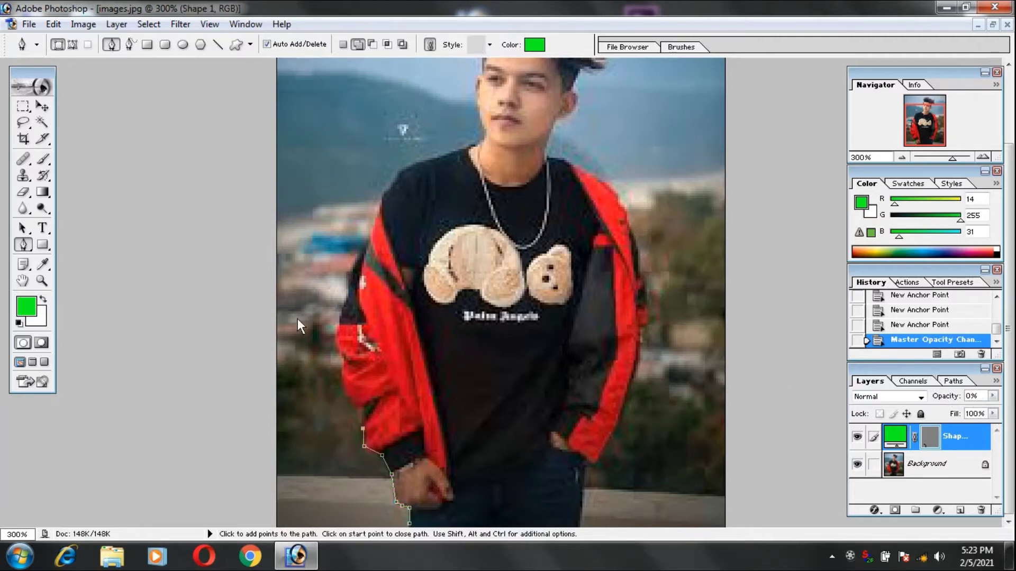
# Step: Reset the default black and white colours and trace the outline up the left sleeve
pyautogui.click(19, 323)
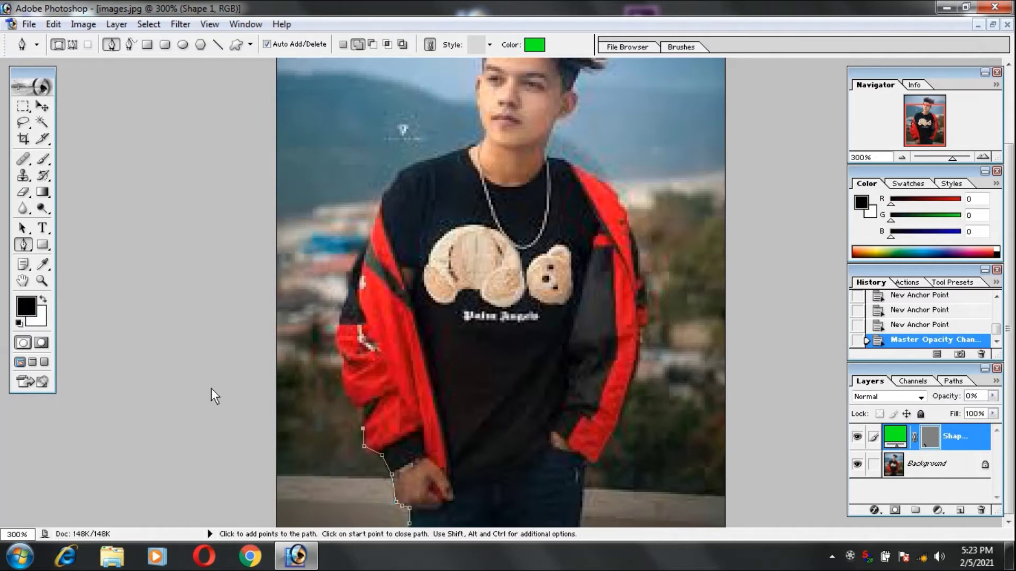
pyautogui.click(362, 411)
pyautogui.click(351, 396)
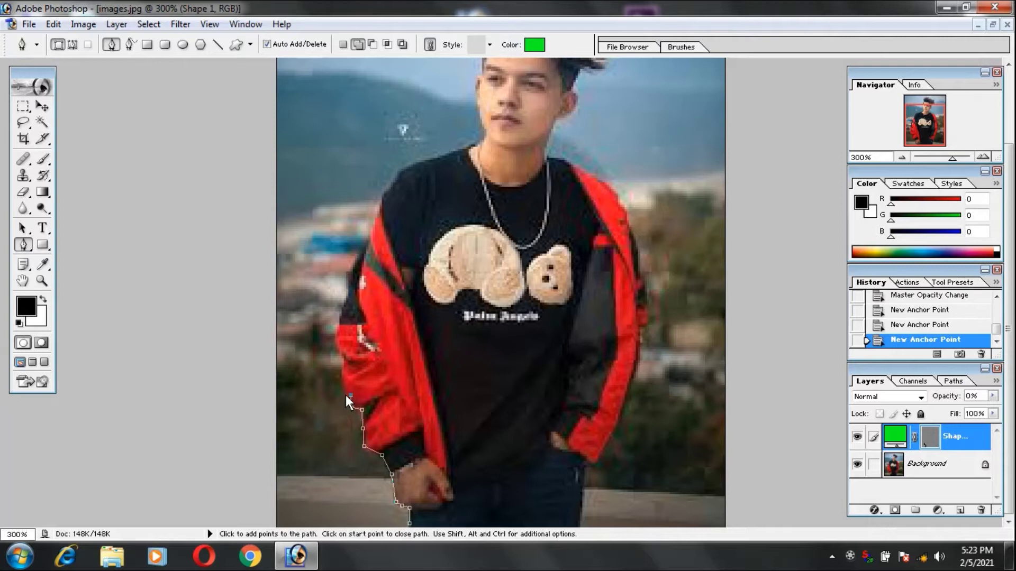
pyautogui.click(341, 361)
pyautogui.click(333, 344)
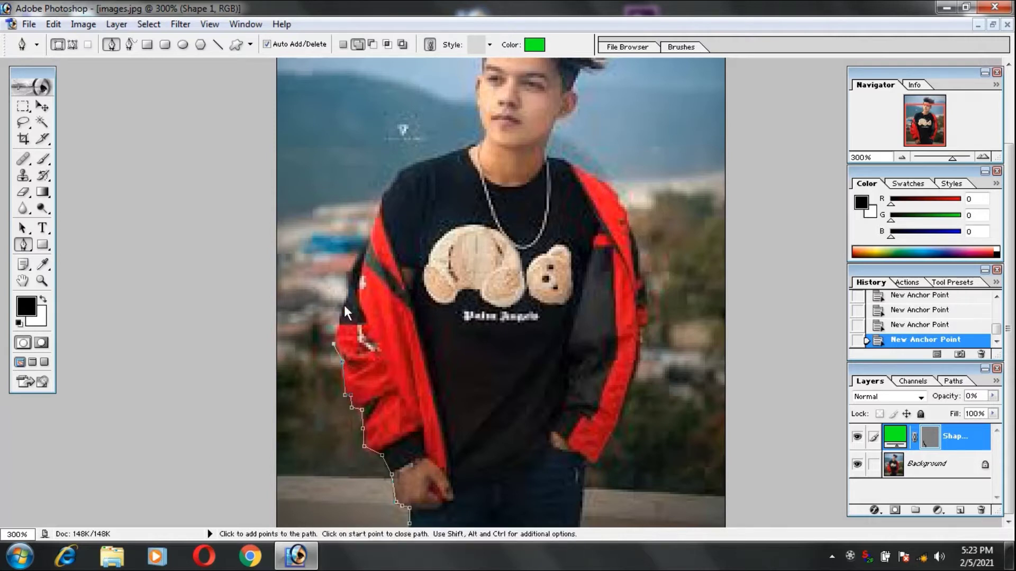
pyautogui.click(345, 271)
pyautogui.click(352, 268)
# Step: Continue the outline over the left shoulder to the base of the neck
pyautogui.click(369, 238)
pyautogui.click(398, 174)
pyautogui.click(462, 147)
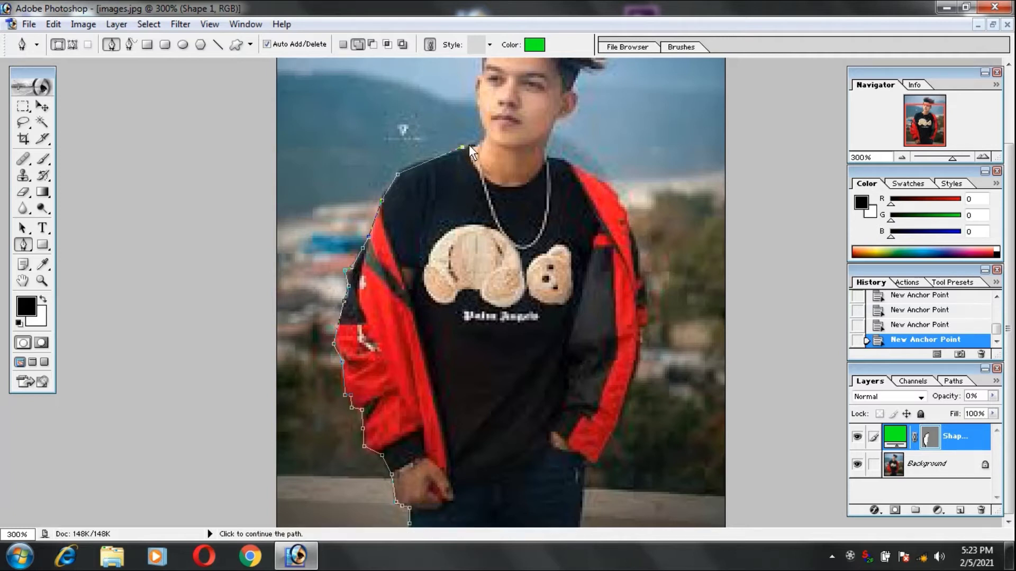
pyautogui.click(474, 144)
pyautogui.click(485, 138)
pyautogui.scroll(3, 480, 71)
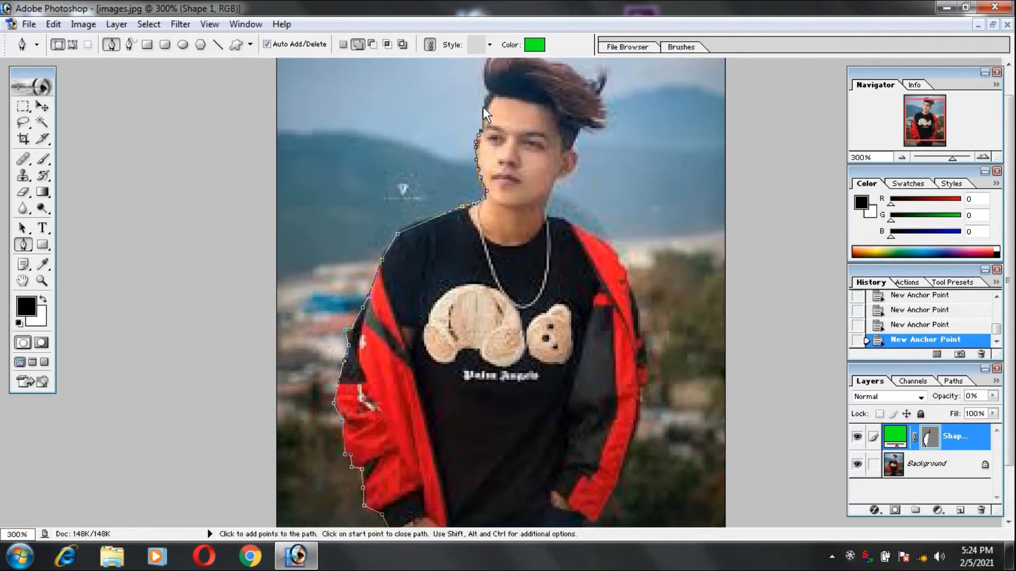
# Step: Trace the outline up the side of the face and across the top of the hair
pyautogui.click(485, 96)
pyautogui.click(483, 75)
pyautogui.scroll(2, 500, 129)
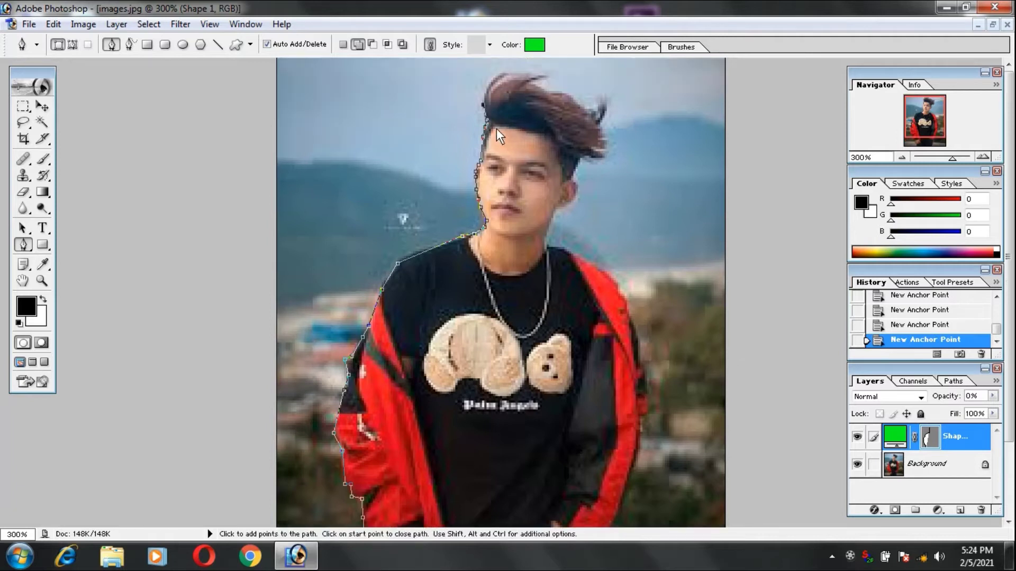
pyautogui.click(507, 73)
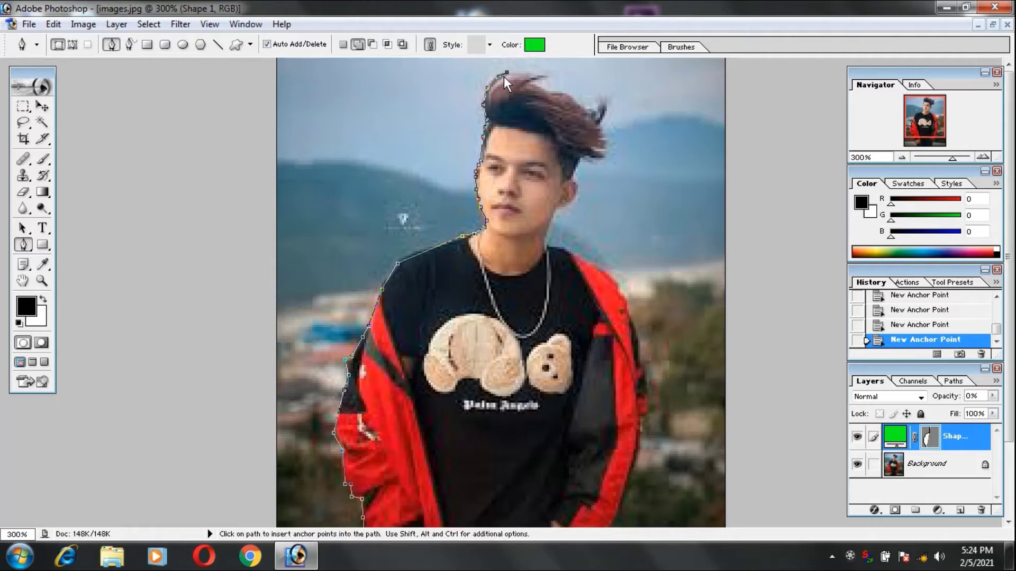
pyautogui.click(500, 81)
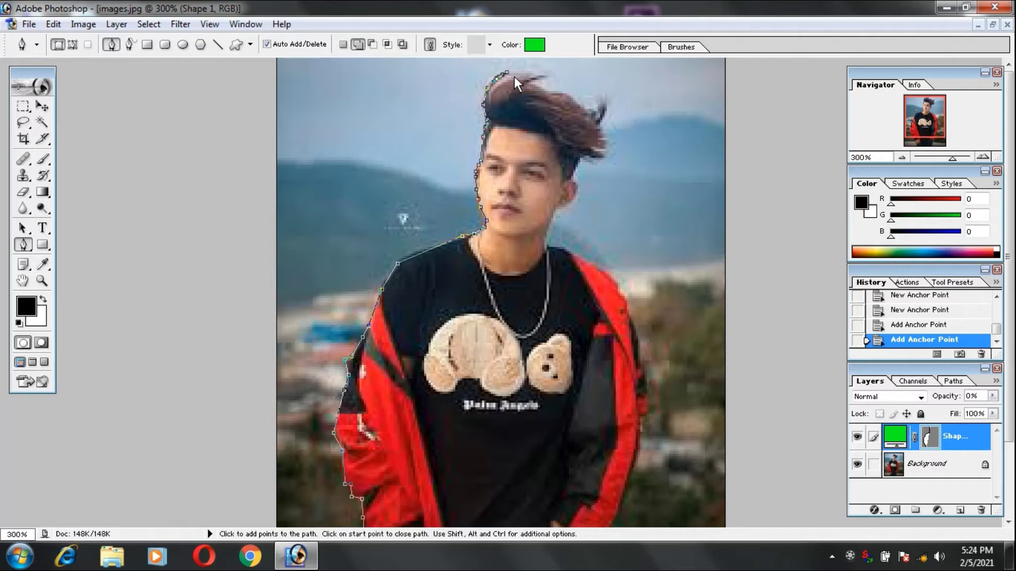
pyautogui.click(512, 78)
pyautogui.click(530, 77)
pyautogui.click(535, 79)
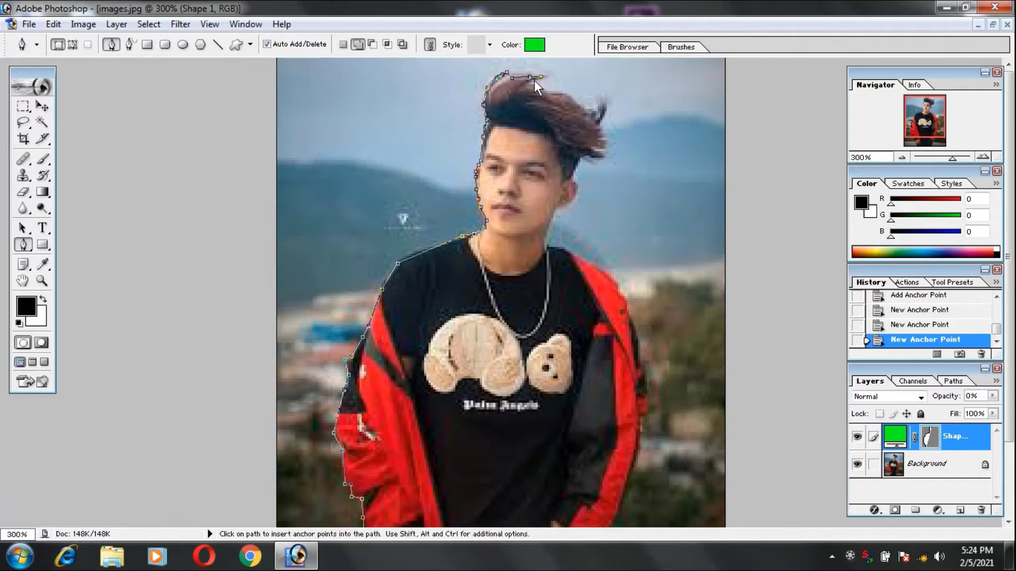
pyautogui.click(529, 82)
pyautogui.click(541, 88)
pyautogui.click(563, 92)
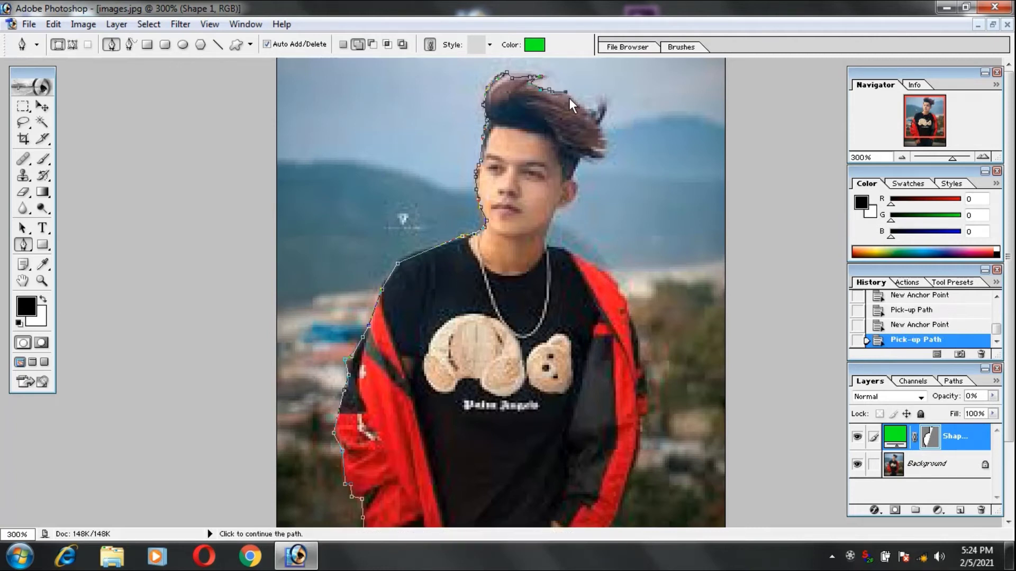
# Step: Carry the outline out to the right hair tip and down the hair's right edge
pyautogui.click(583, 109)
pyautogui.click(592, 109)
pyautogui.doubleClick(596, 110)
pyautogui.click(599, 109)
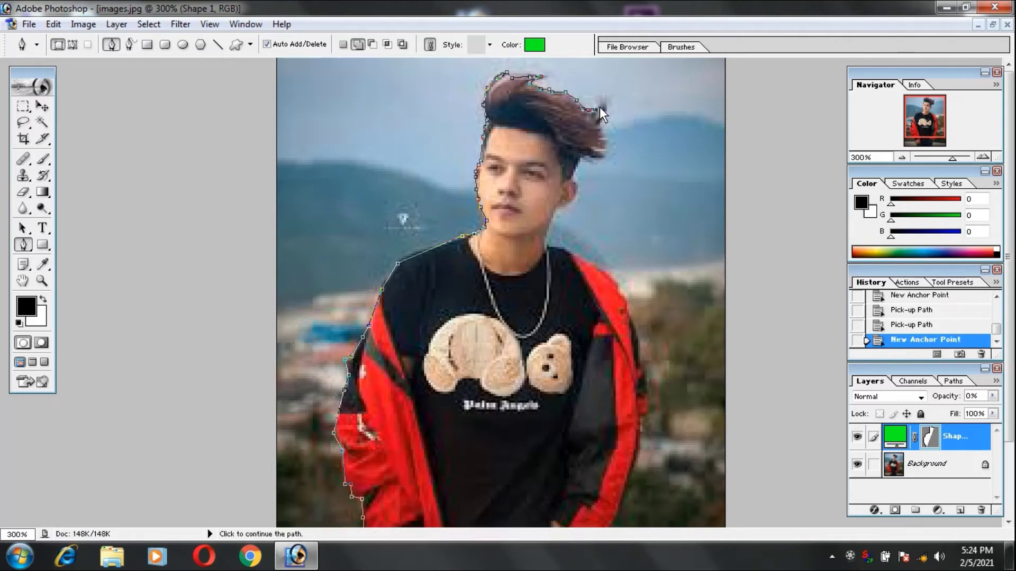
pyautogui.click(599, 117)
pyautogui.click(603, 137)
pyautogui.click(595, 146)
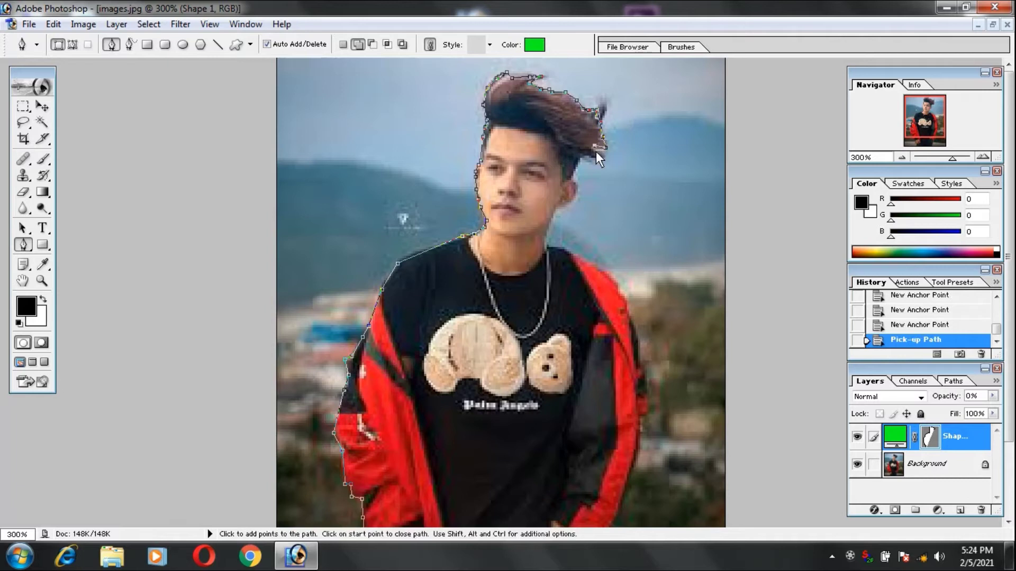
pyautogui.click(593, 153)
pyautogui.click(585, 155)
pyautogui.click(581, 162)
# Step: Undo the misplaced points, then trace the outline below the ear and down the neck
pyautogui.hotkey('ctrl', 'alt', 'z')
pyautogui.hotkey('ctrl', 'alt', 'z')
pyautogui.click(572, 178)
pyautogui.click(576, 183)
pyautogui.click(576, 194)
pyautogui.click(570, 202)
pyautogui.click(562, 206)
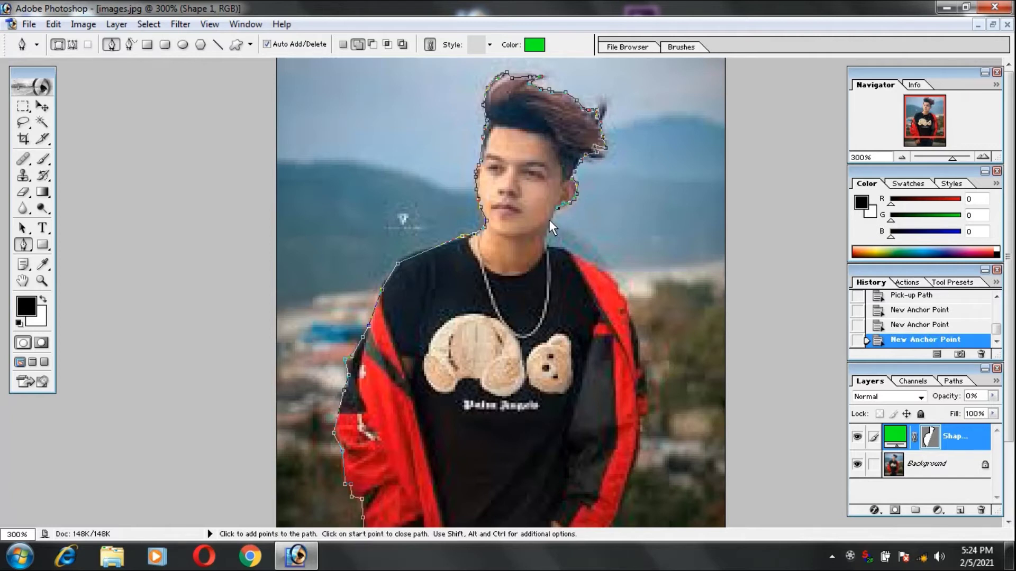
pyautogui.click(550, 219)
pyautogui.click(548, 231)
pyautogui.click(558, 247)
# Step: Extend the outline across the right shoulder and down the jacket's right side
pyautogui.click(576, 255)
pyautogui.click(600, 269)
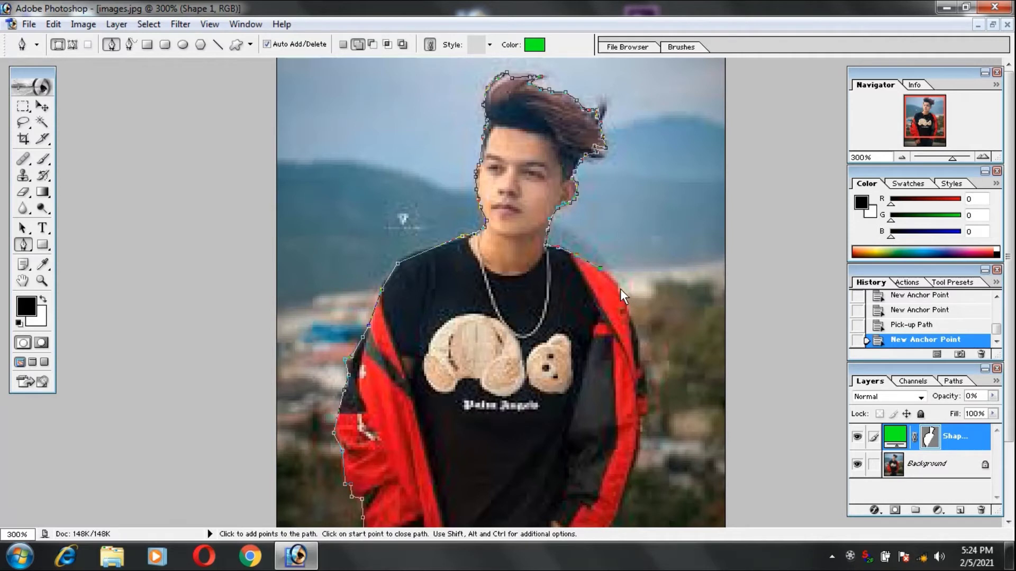
pyautogui.click(618, 282)
pyautogui.click(627, 296)
pyautogui.click(628, 312)
pyautogui.click(637, 336)
pyautogui.click(643, 374)
pyautogui.click(645, 413)
pyautogui.click(642, 417)
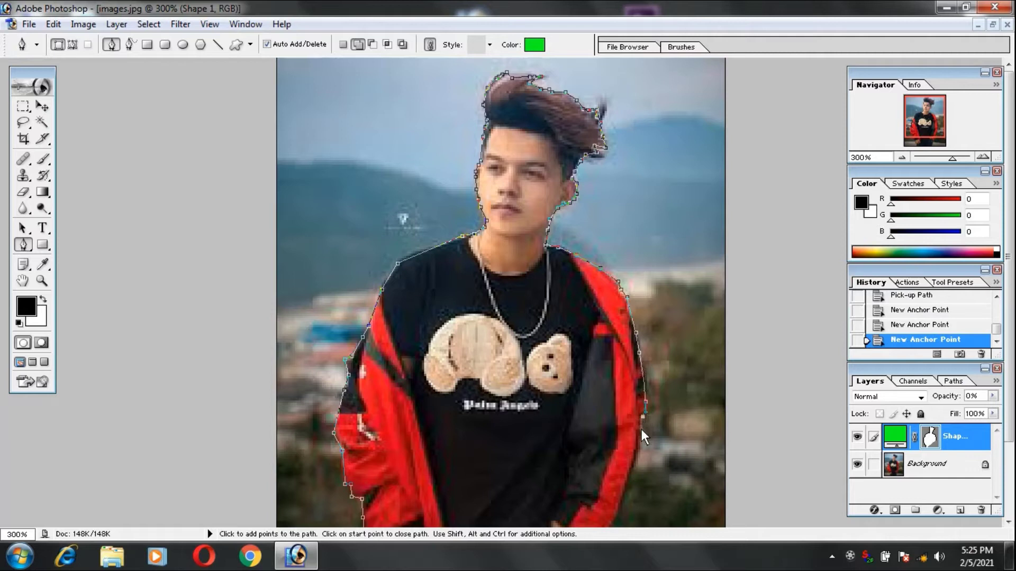
pyautogui.moveTo(642, 436); pyautogui.dragTo(642, 453)
pyautogui.scroll(-2, 641, 450)
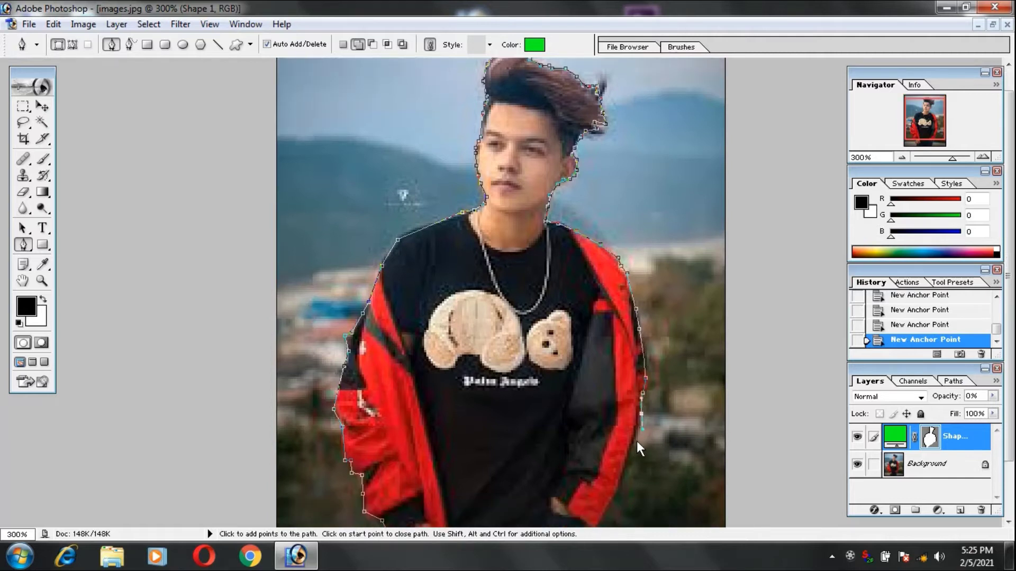
# Step: Bring the outline along the jacket's bottom edge back to its starting point
pyautogui.click(637, 439)
pyautogui.click(623, 472)
pyautogui.click(599, 522)
pyautogui.click(385, 524)
pyautogui.click(598, 523)
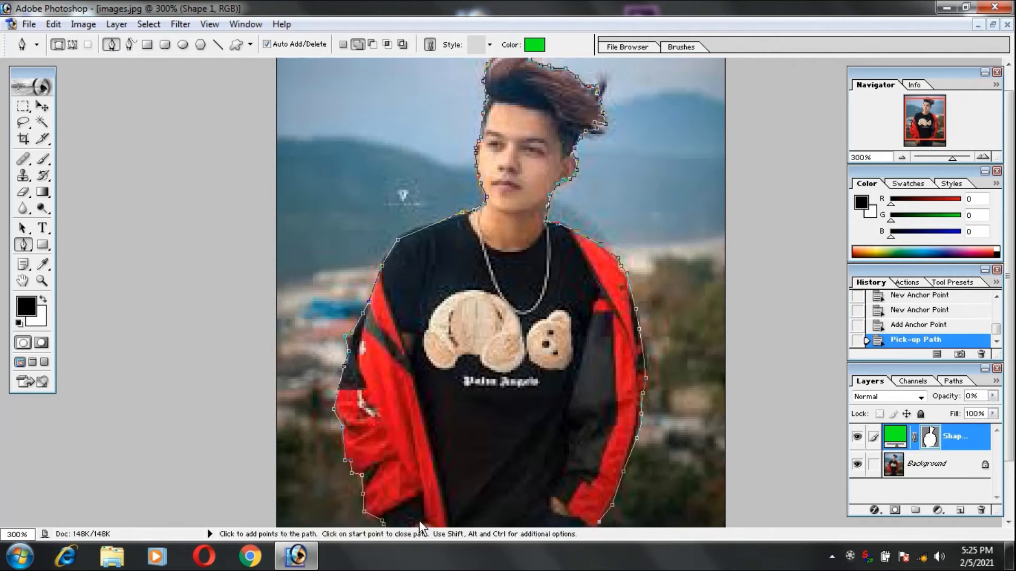
pyautogui.click(389, 525)
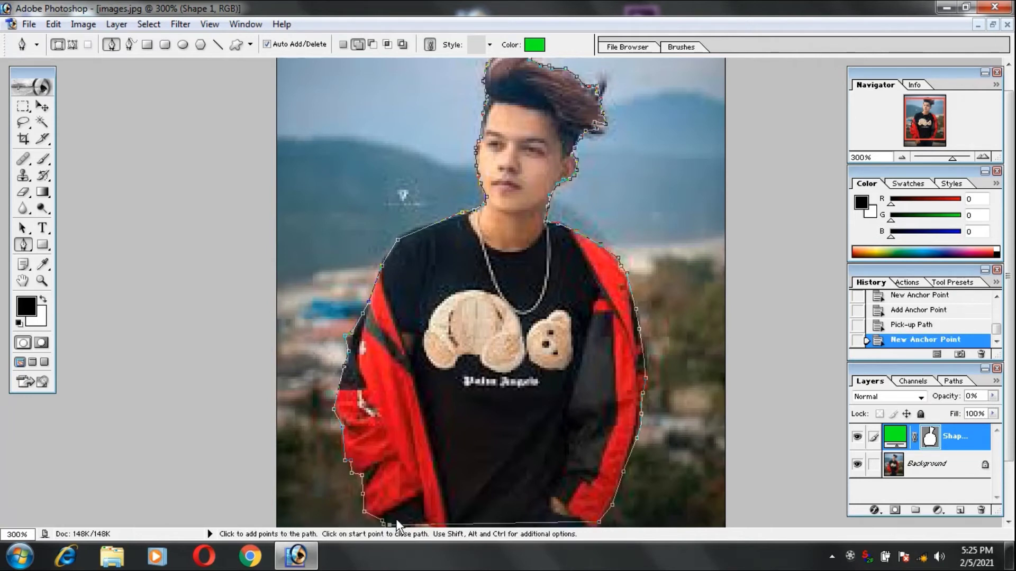
pyautogui.rightClick(396, 519)
# Step: Make a selection from the path, convert Background to Layer 0, and add a layer mask
pyautogui.click(439, 430)
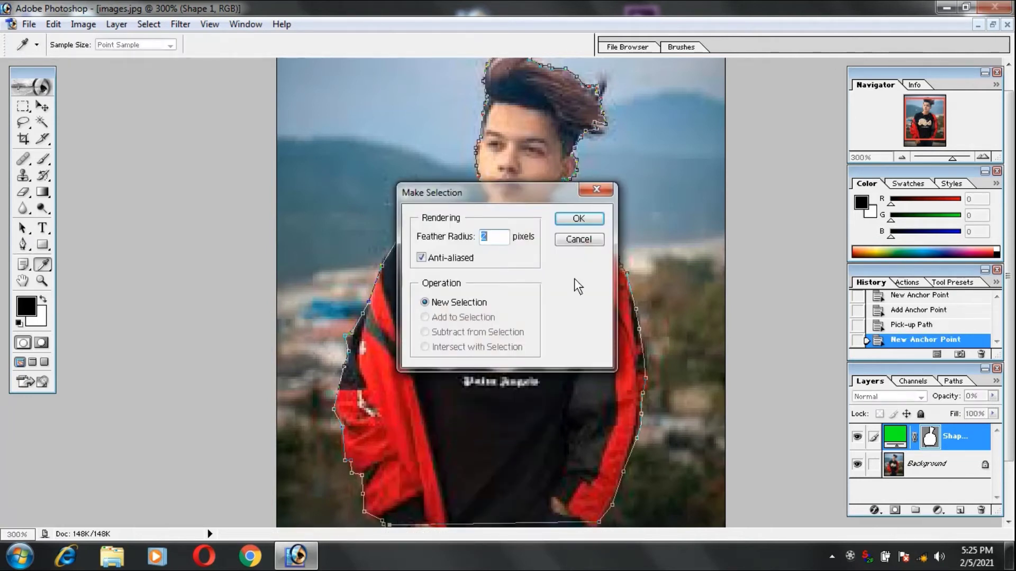
pyautogui.click(588, 217)
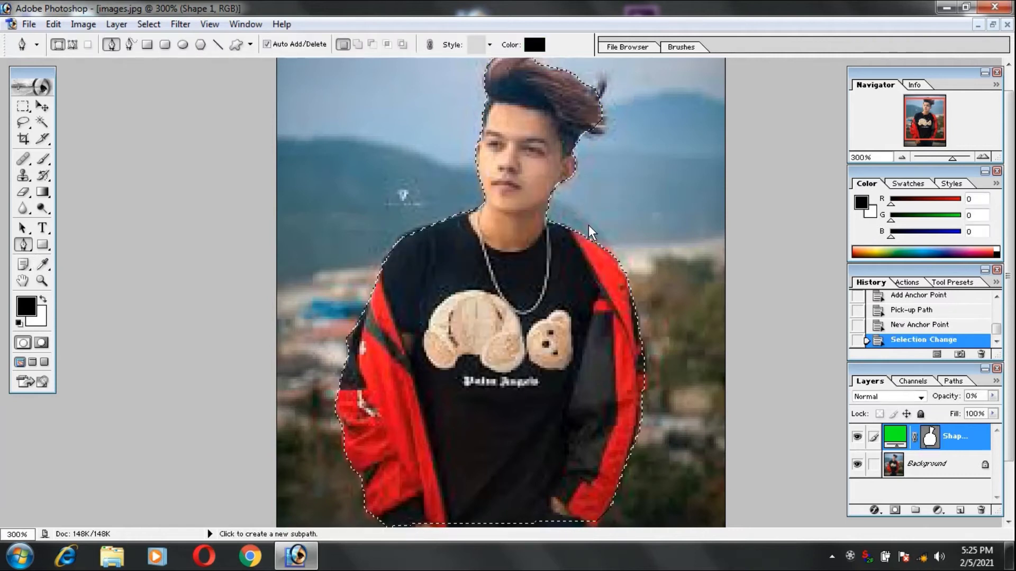
pyautogui.doubleClick(984, 466)
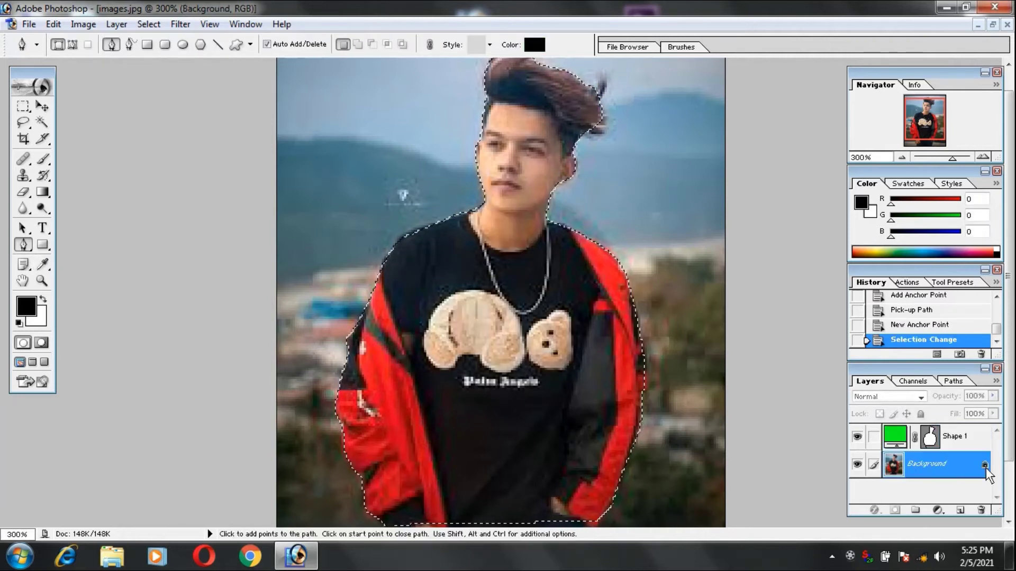
pyautogui.click(603, 256)
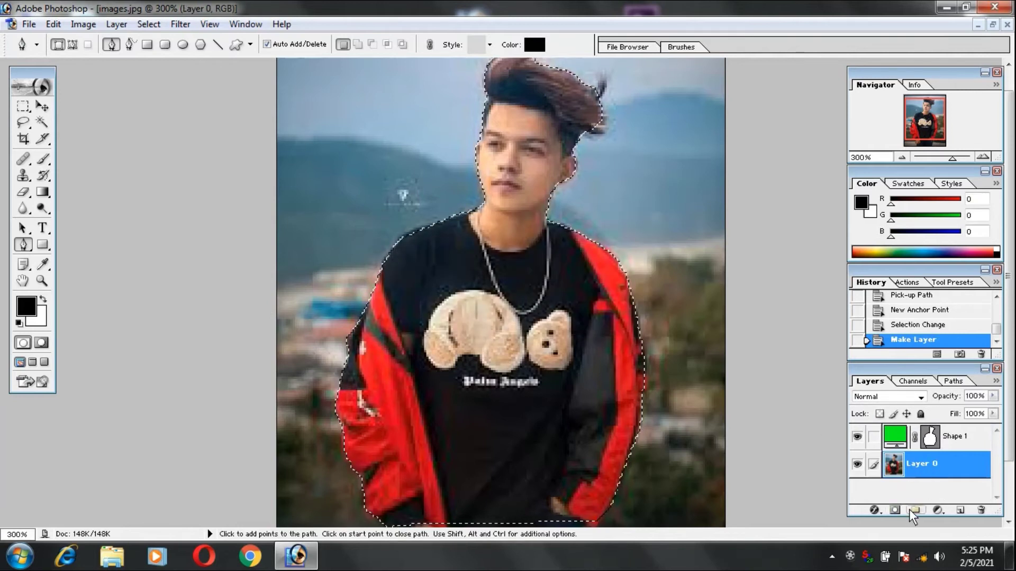
pyautogui.click(895, 510)
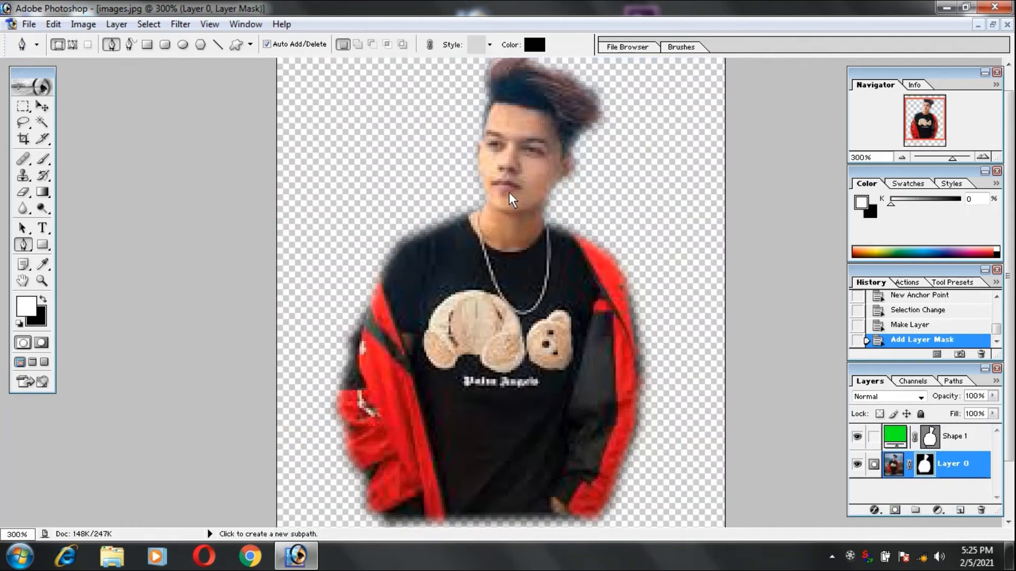
# Step: Lighten Layer 0 with a Curves adjustment bent slightly upward
pyautogui.hotkey('ctrl', 'm')
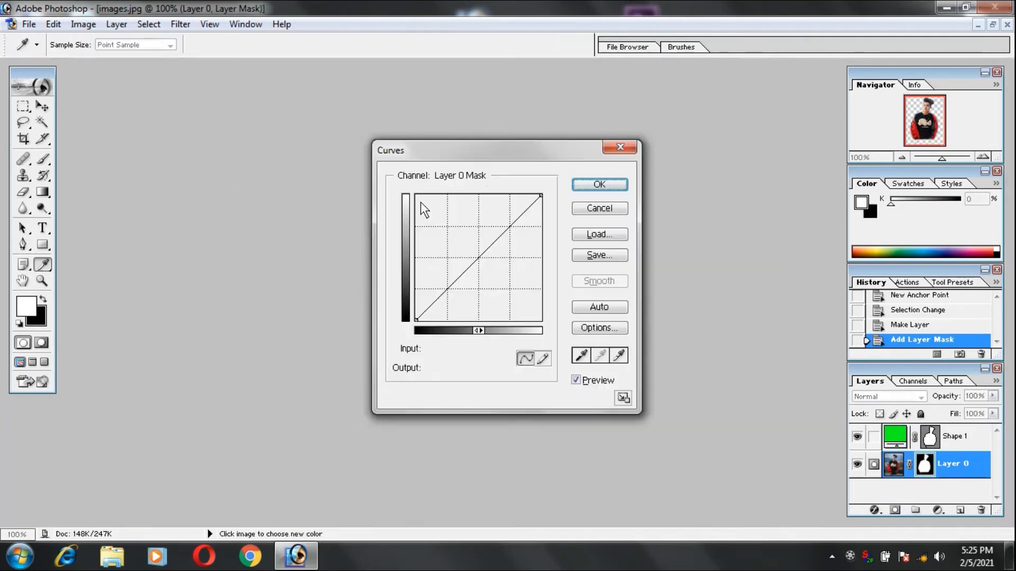
pyautogui.moveTo(491, 141); pyautogui.dragTo(247, 135)
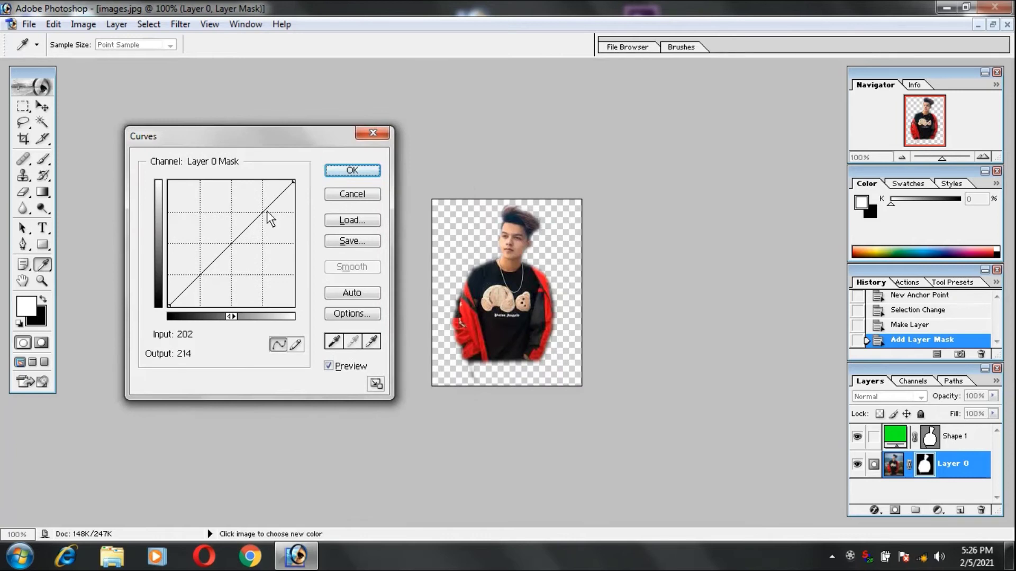
pyautogui.moveTo(233, 242); pyautogui.dragTo(225, 247)
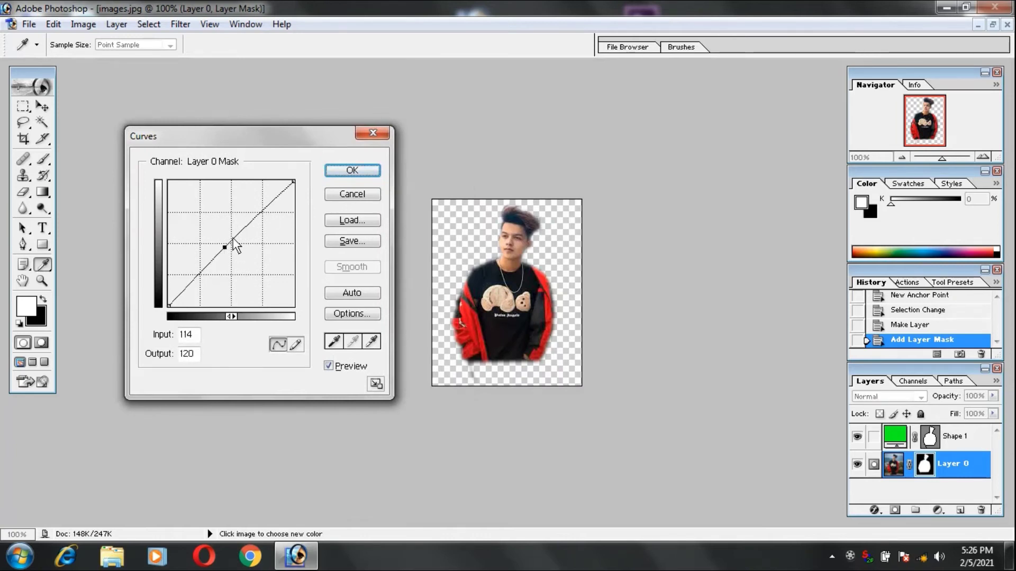
pyautogui.click(345, 171)
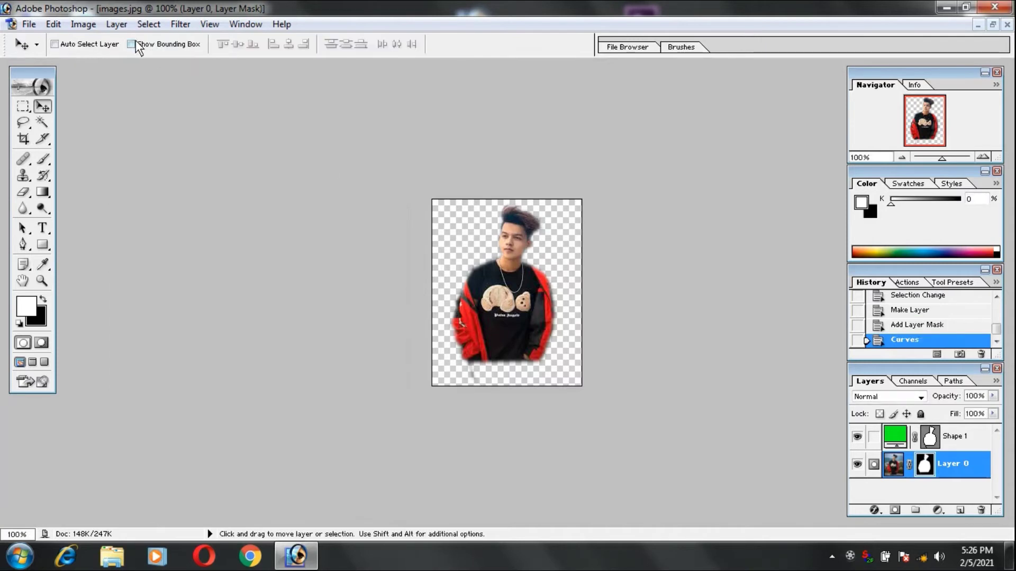
# Step: Apply Brightness/Contrast with brightness about +14 and contrast lowered to about -7
pyautogui.click(83, 24)
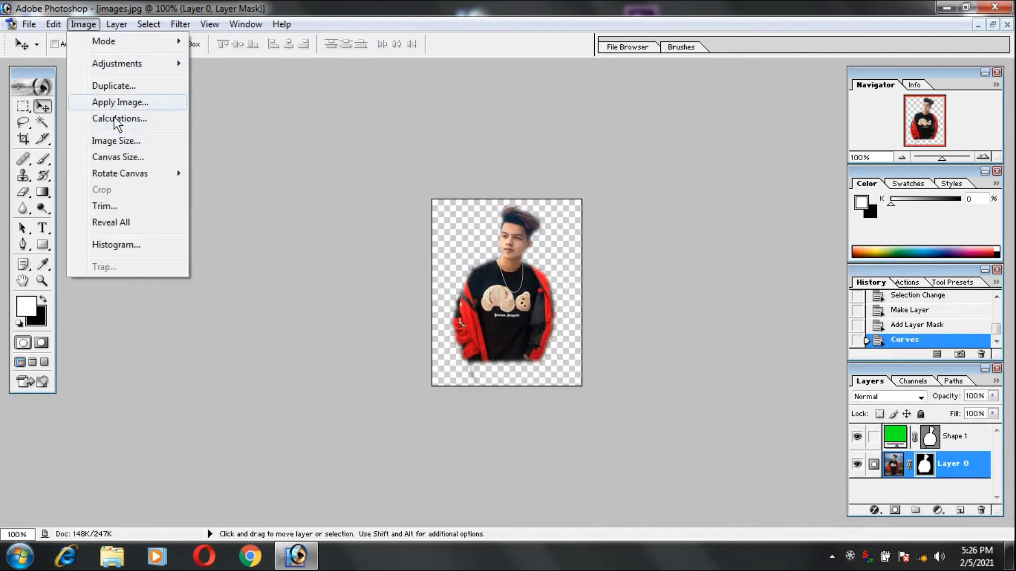
pyautogui.moveTo(116, 64)
pyautogui.click(240, 162)
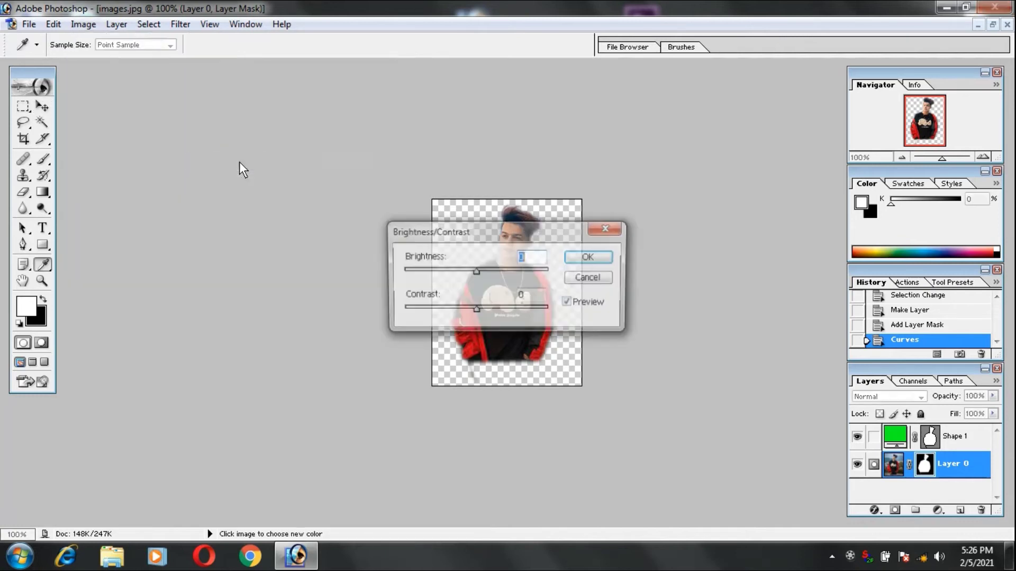
pyautogui.moveTo(507, 222); pyautogui.dragTo(208, 114)
pyautogui.moveTo(183, 165); pyautogui.dragTo(187, 164)
pyautogui.moveTo(175, 204); pyautogui.dragTo(172, 203)
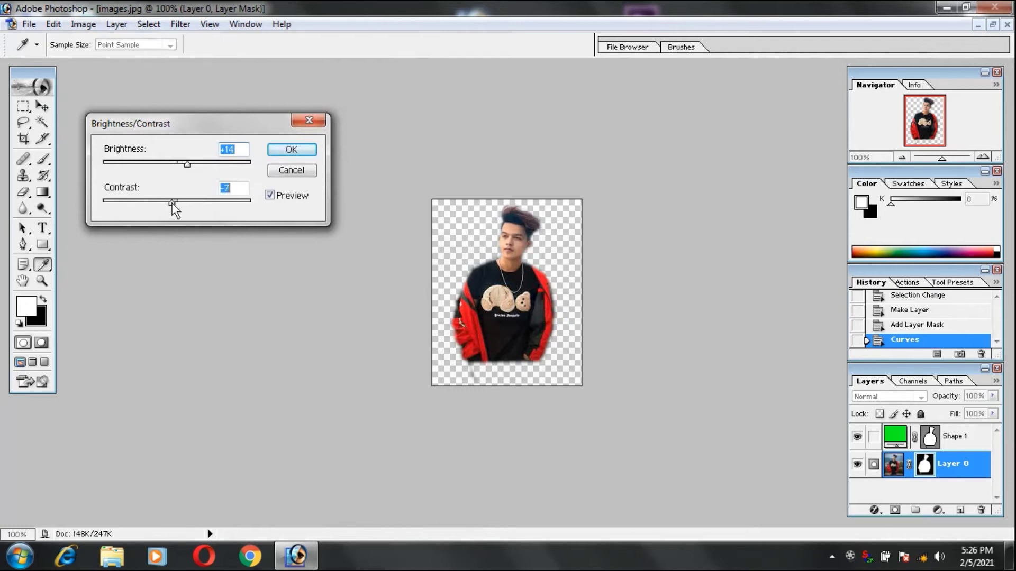
pyautogui.click(291, 150)
pyautogui.press('v')
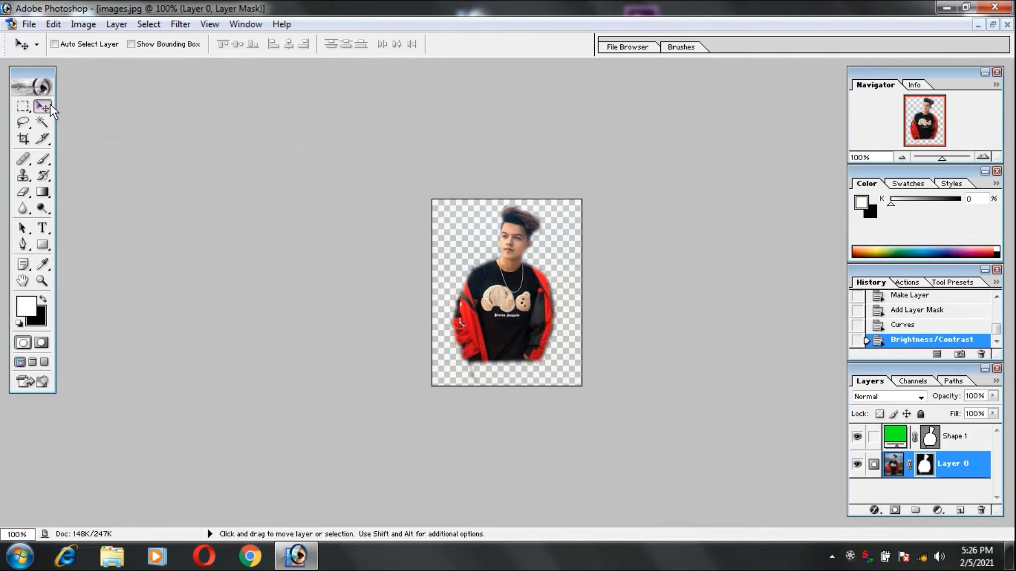
# Step: Nudge the cut-out person down slightly, then open ccd.jpg from the New folder (2) folder
pyautogui.moveTo(519, 298); pyautogui.dragTo(519, 304)
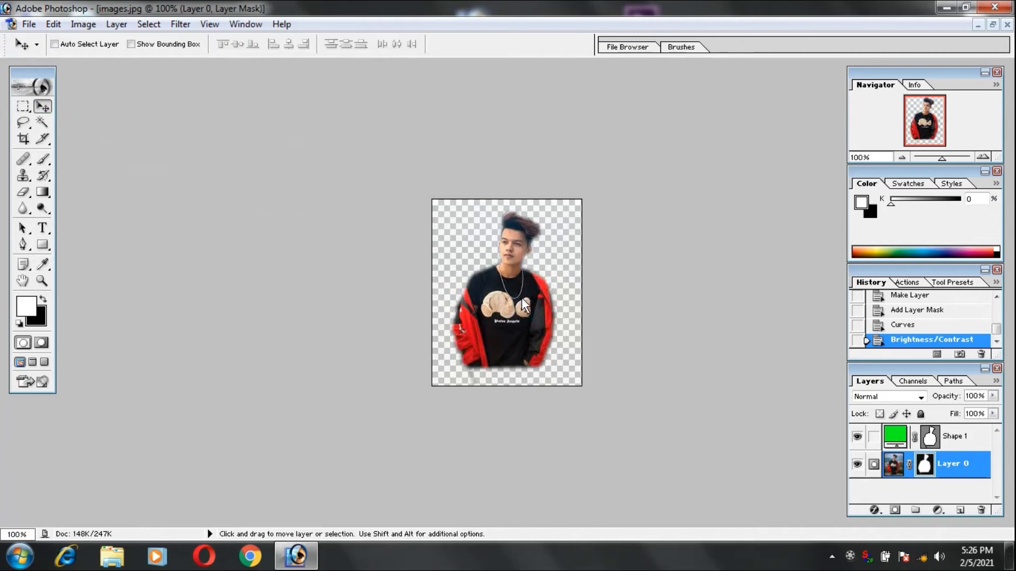
pyautogui.click(29, 25)
pyautogui.click(50, 59)
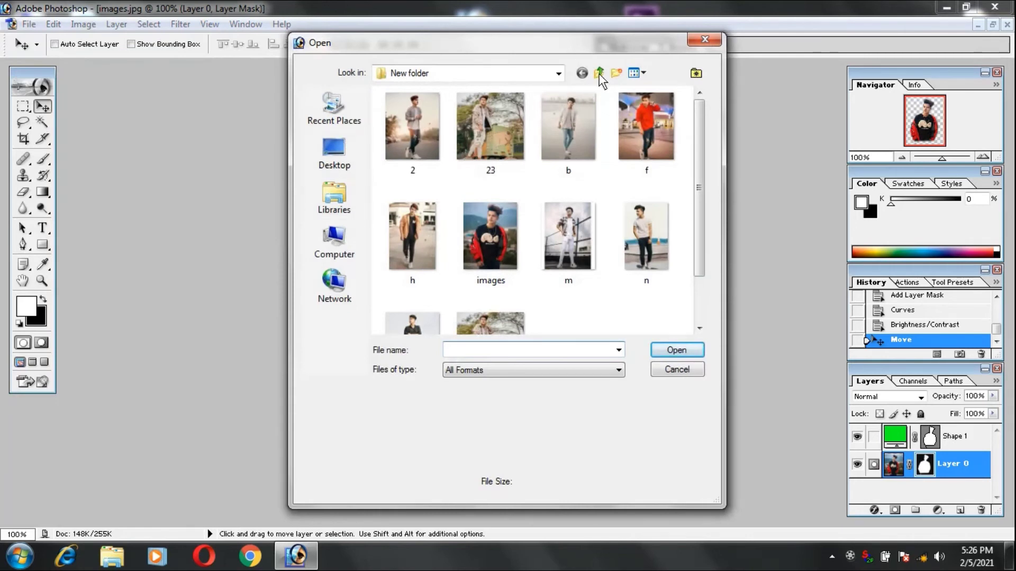
pyautogui.click(558, 73)
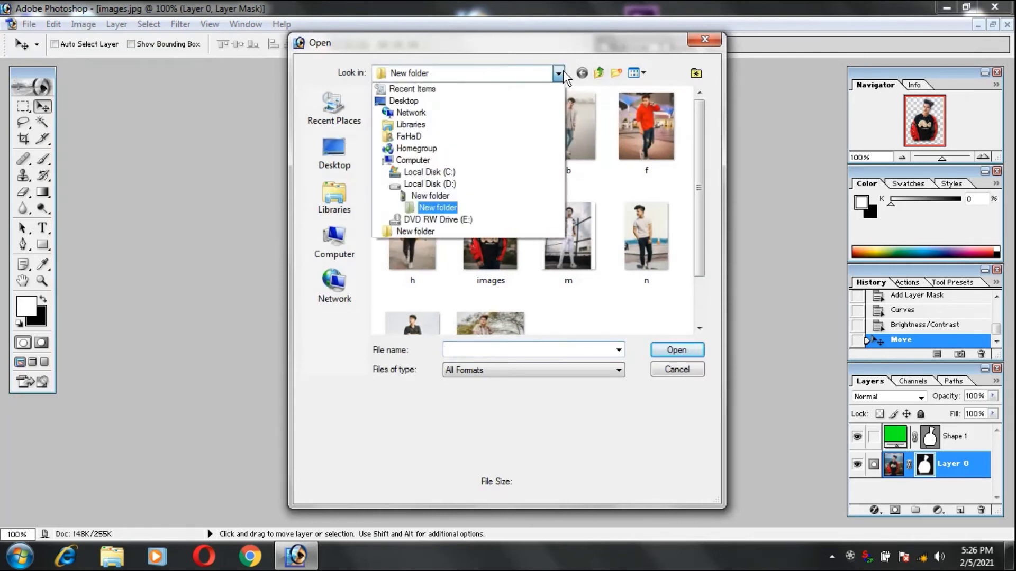
pyautogui.click(434, 202)
pyautogui.press('BackSpace')
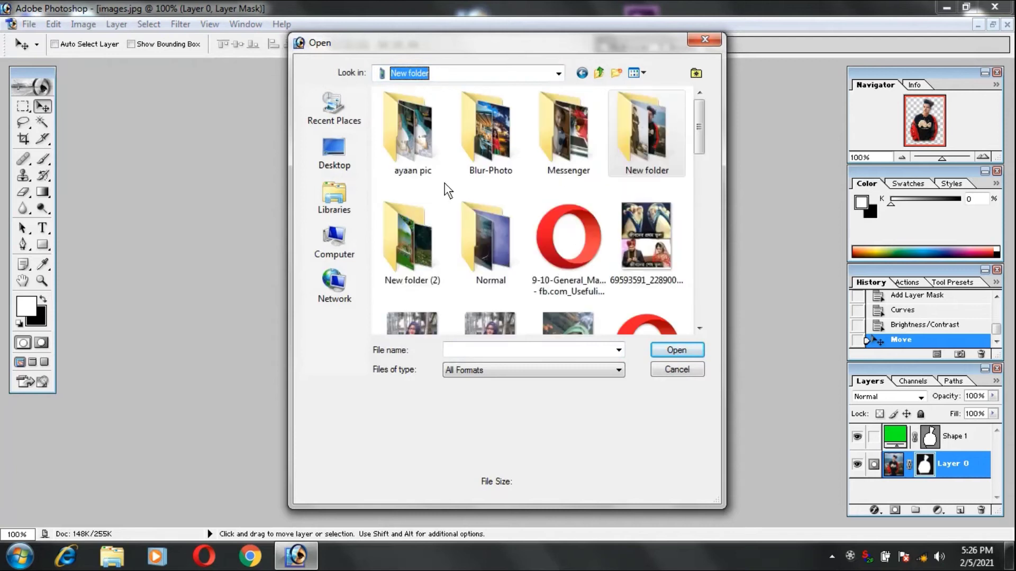
pyautogui.doubleClick(433, 244)
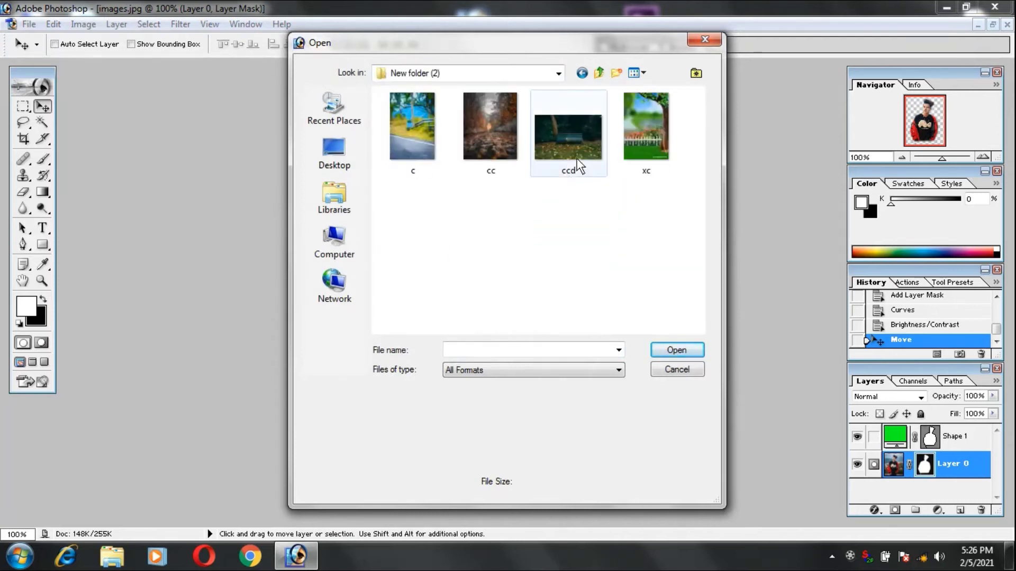
pyautogui.click(551, 150)
pyautogui.click(693, 350)
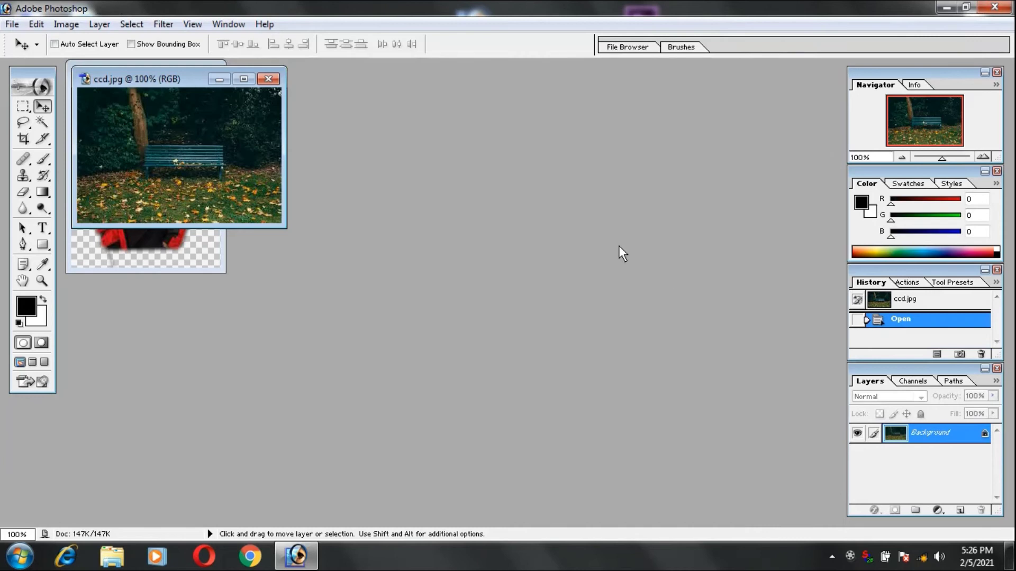
# Step: Drag the masked person into the ccd.jpg window as Layer 1, maximise it and reposition him
pyautogui.moveTo(185, 88); pyautogui.dragTo(531, 179)
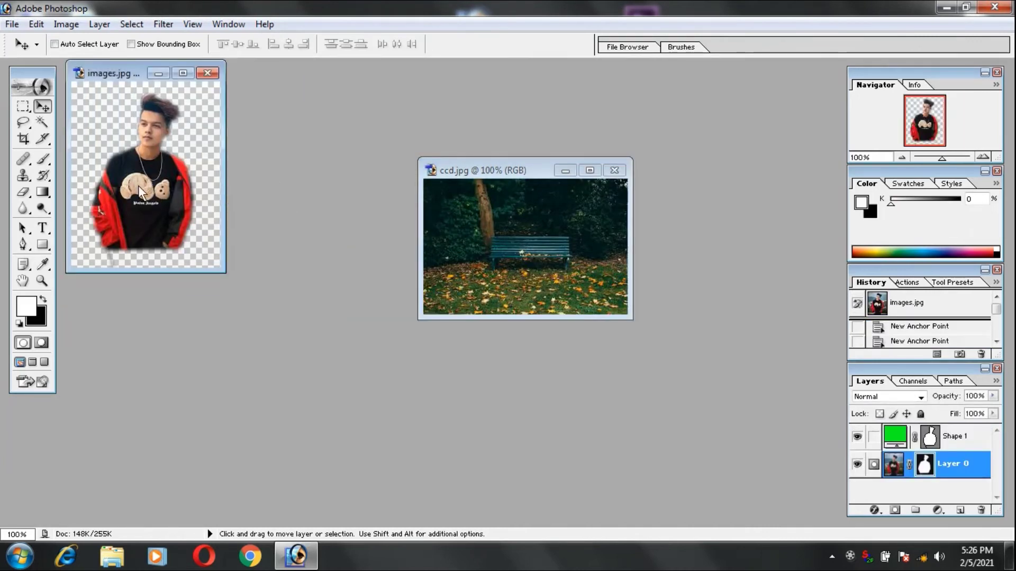
pyautogui.moveTo(151, 183); pyautogui.dragTo(521, 249)
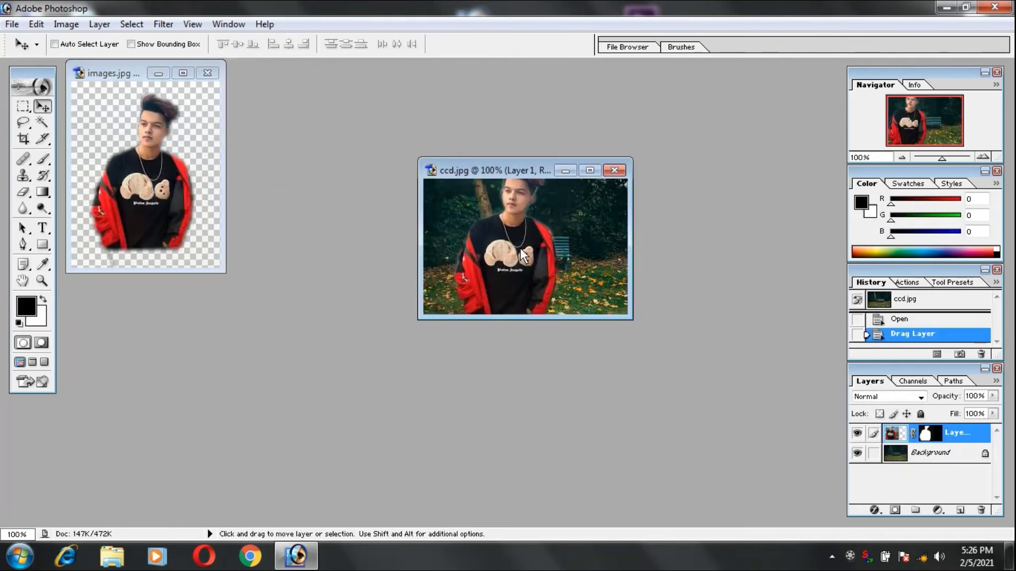
pyautogui.click(589, 170)
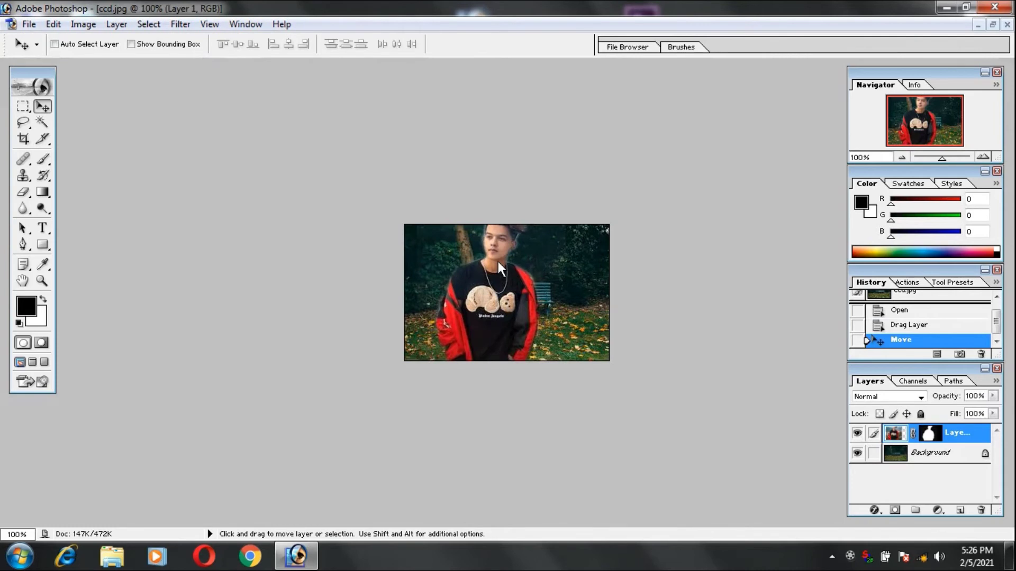
pyautogui.moveTo(497, 261); pyautogui.dragTo(502, 276)
# Step: Shrink the person layer slightly with a corner drag, then hide the bounding box
pyautogui.click(131, 44)
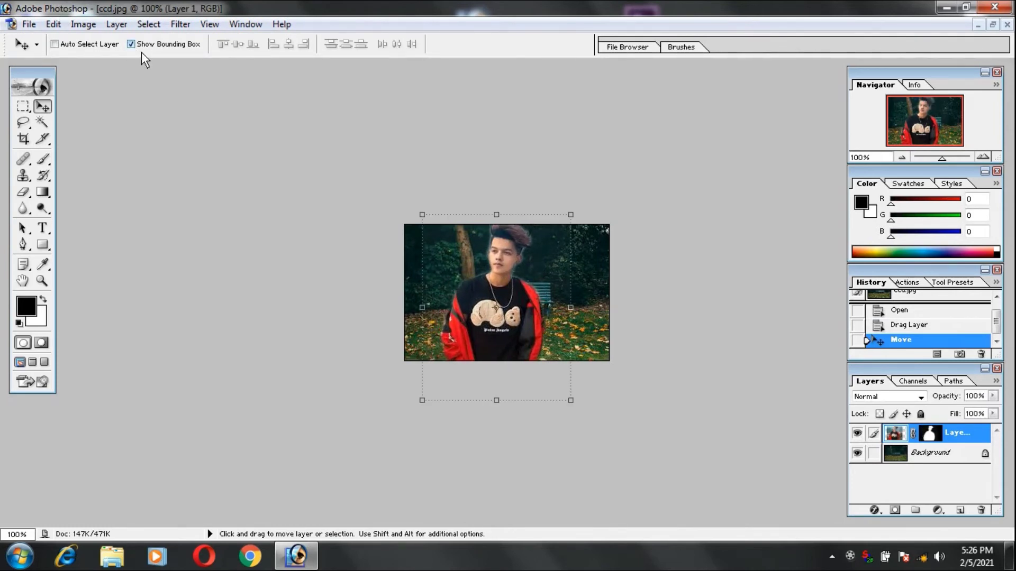
pyautogui.moveTo(571, 215)
pyautogui.mouseDown()
pyautogui.moveTo(534, 252)
pyautogui.moveTo(559, 226)
pyautogui.mouseUp()
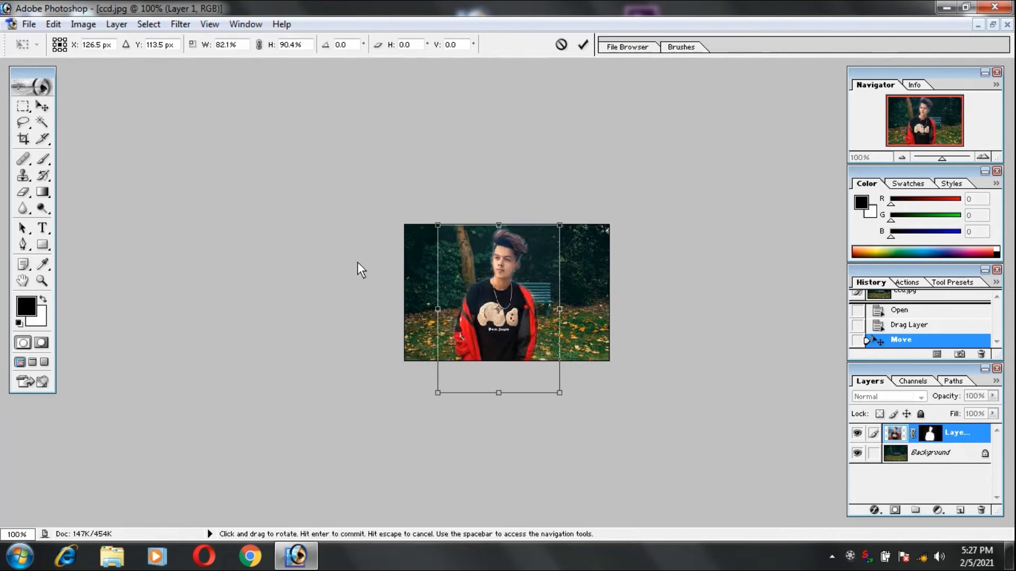
pyautogui.click(583, 45)
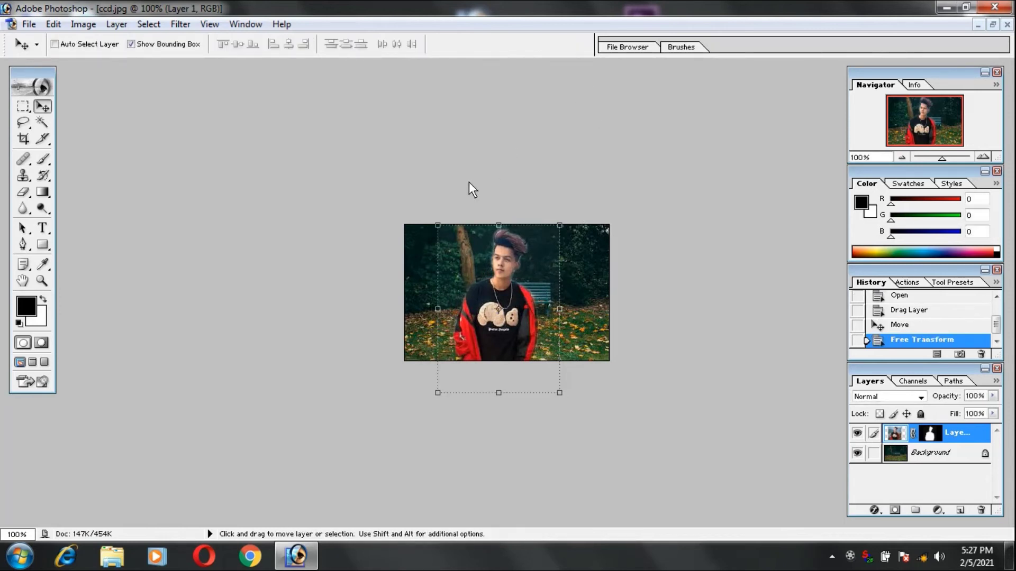
pyautogui.click(131, 45)
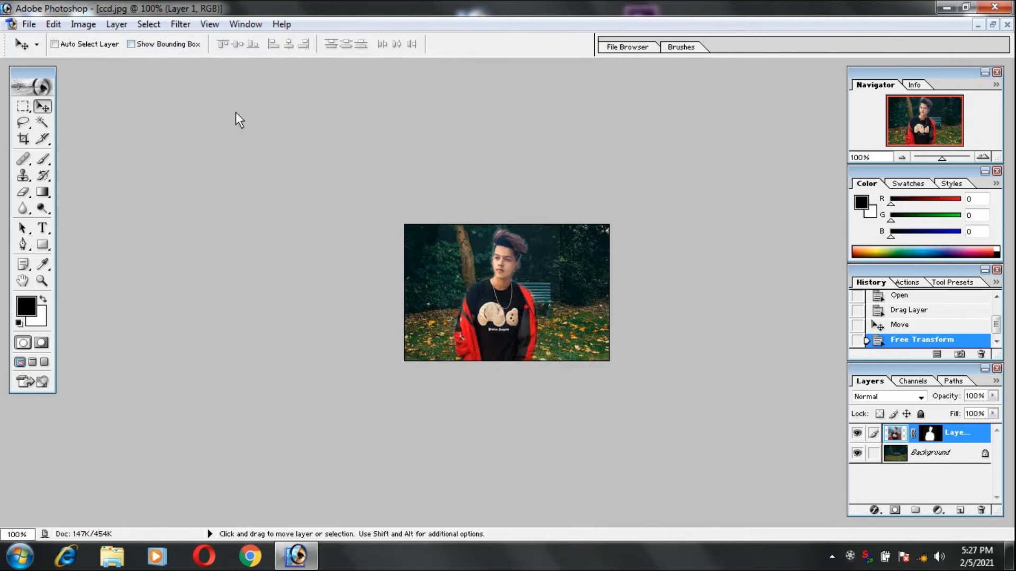
# Step: Browse the Image menu, then bring up the Curves adjustment with Ctrl+M
pyautogui.click(82, 25)
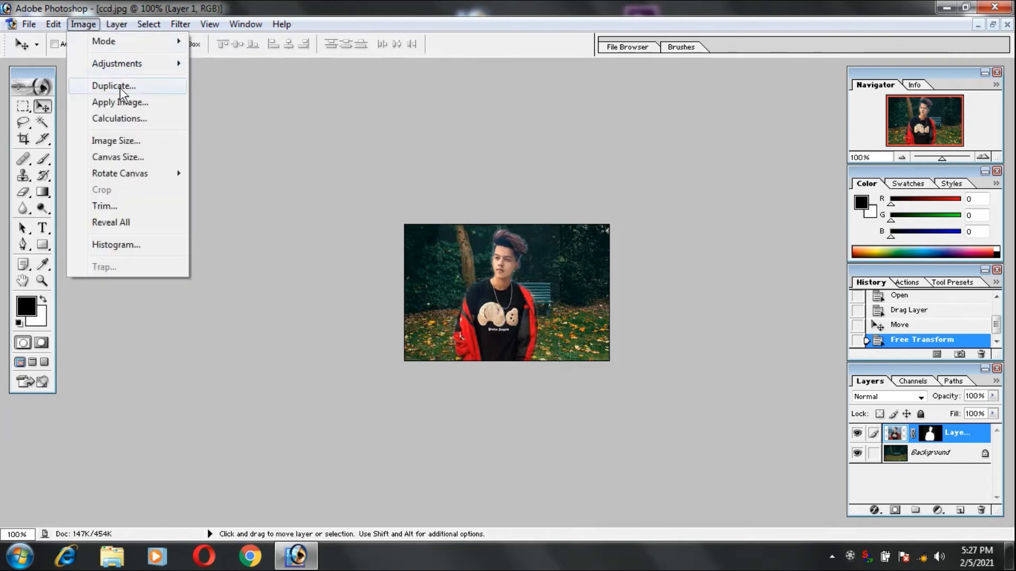
pyautogui.click(526, 155)
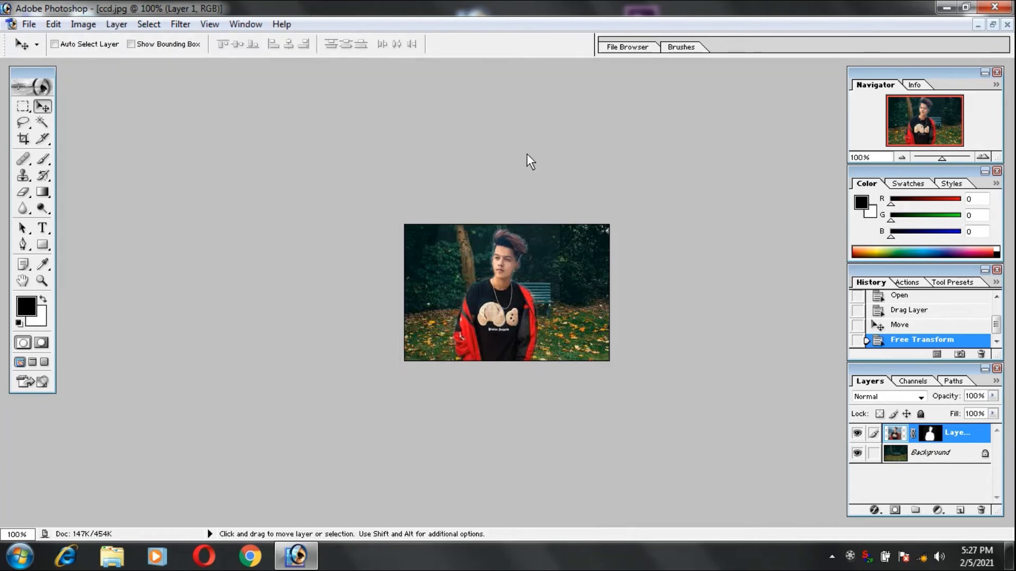
pyautogui.hotkey('ctrl', 'm')
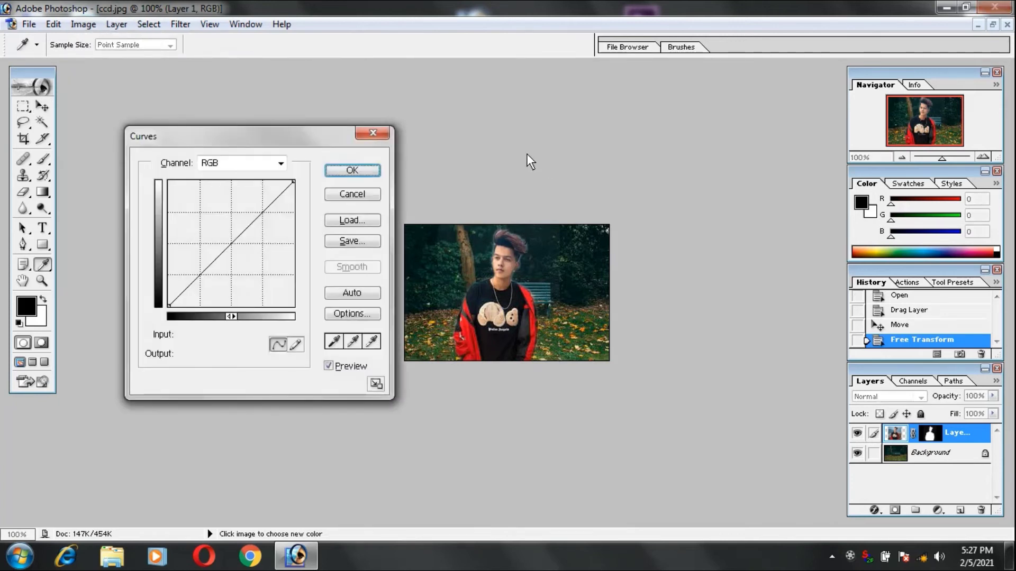
# Step: Pull the curve's midpoint slightly down to darken the person, and apply it
pyautogui.moveTo(245, 230)
pyautogui.mouseDown()
pyautogui.moveTo(236, 221)
pyautogui.moveTo(224, 232)
pyautogui.moveTo(227, 212)
pyautogui.moveTo(236, 268)
pyautogui.moveTo(250, 283)
pyautogui.moveTo(249, 231)
pyautogui.moveTo(237, 239)
pyautogui.mouseUp()
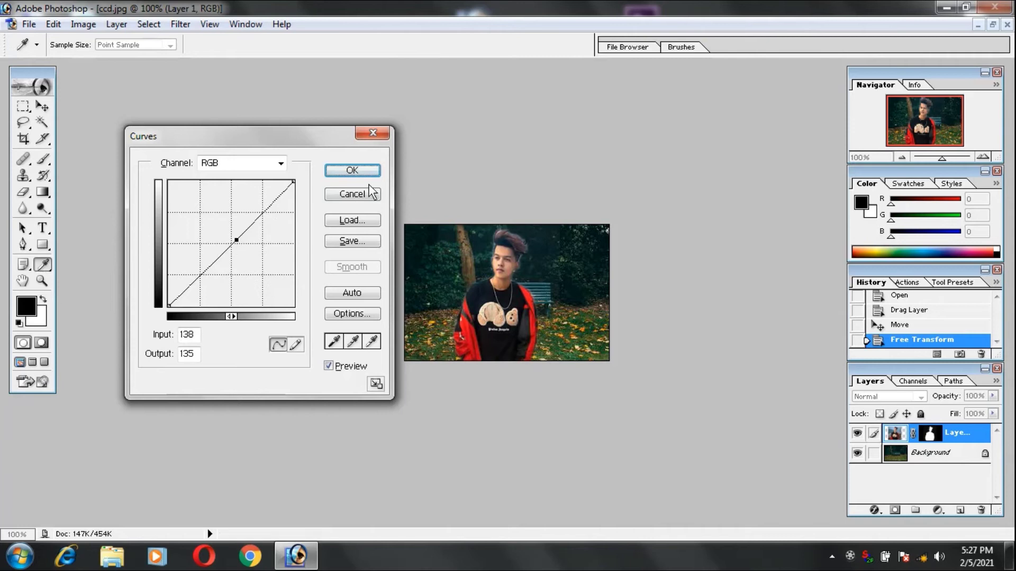
pyautogui.click(366, 168)
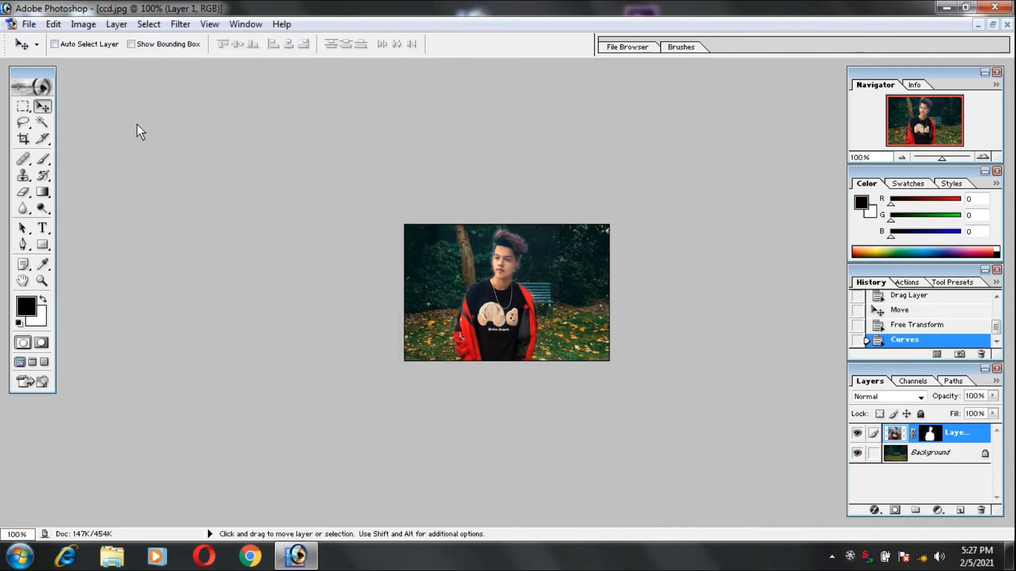
# Step: Set the person's Color Balance midtones to +22 red, -12 magenta, +18 blue
pyautogui.hotkey('ctrl', 'b')
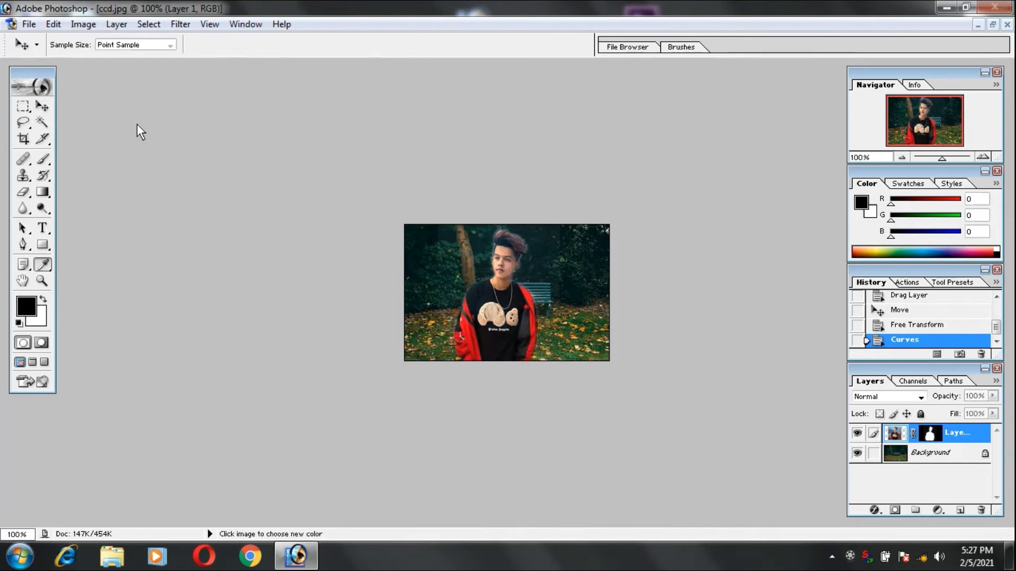
pyautogui.moveTo(486, 188)
pyautogui.mouseDown()
pyautogui.moveTo(141, 110)
pyautogui.moveTo(194, 113)
pyautogui.mouseUp()
pyautogui.moveTo(193, 180)
pyautogui.mouseDown()
pyautogui.moveTo(208, 177)
pyautogui.moveTo(183, 201)
pyautogui.moveTo(207, 217)
pyautogui.mouseUp()
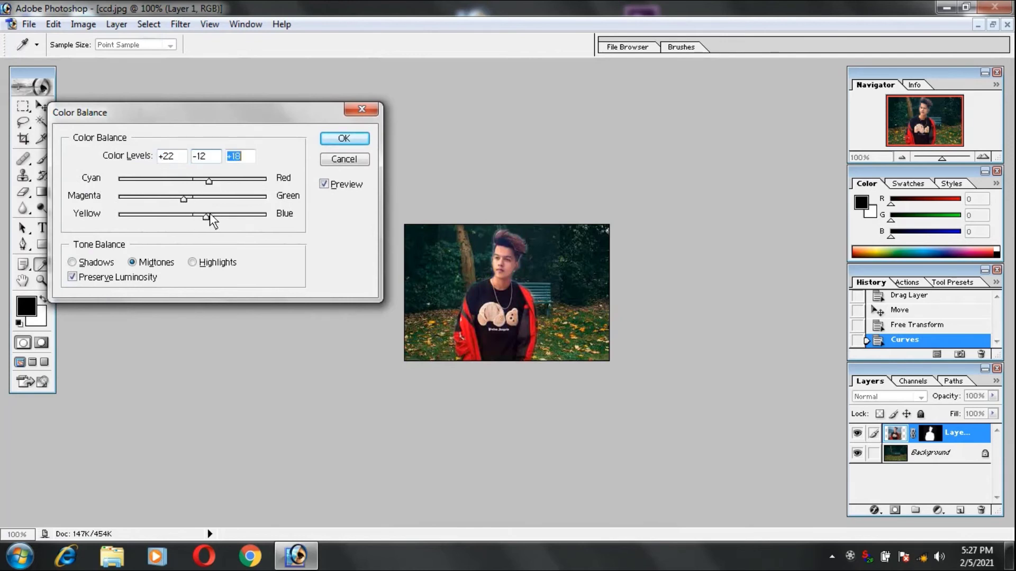
pyautogui.click(342, 140)
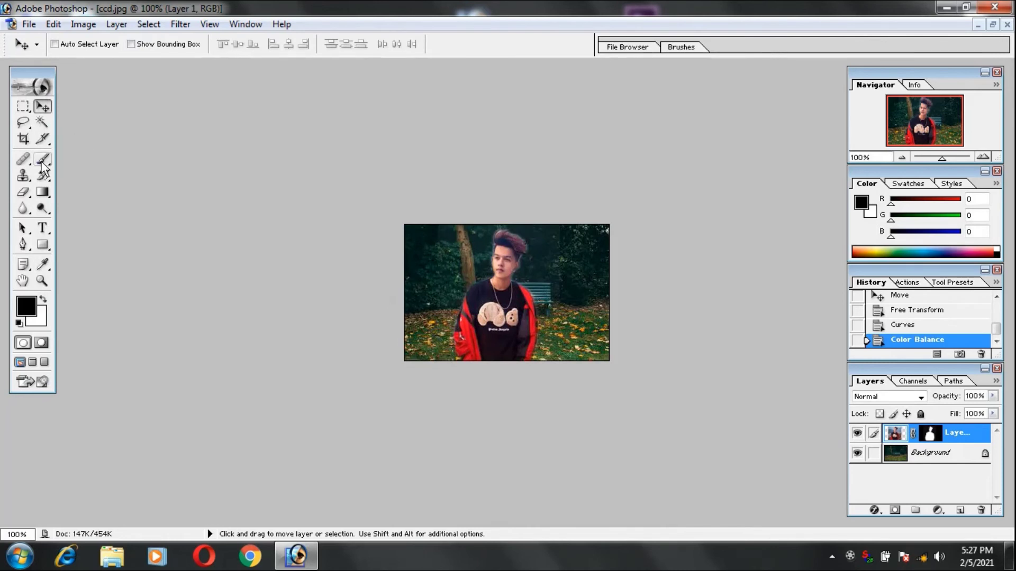
# Step: Paint History Brush strokes along the person's edge and the top of the hair
pyautogui.click(42, 176)
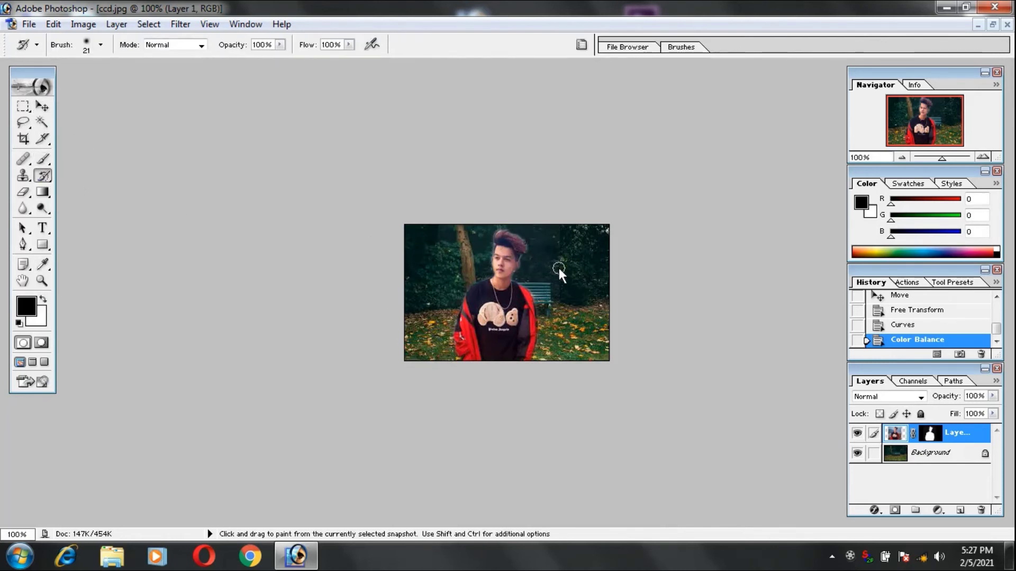
pyautogui.moveTo(559, 268); pyautogui.dragTo(575, 259)
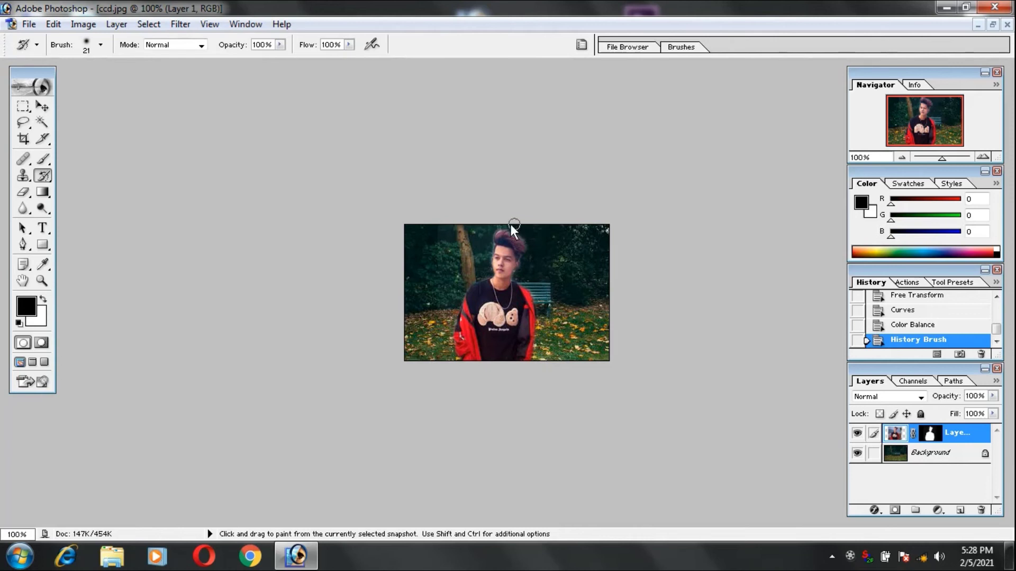
pyautogui.moveTo(486, 230); pyautogui.dragTo(477, 233)
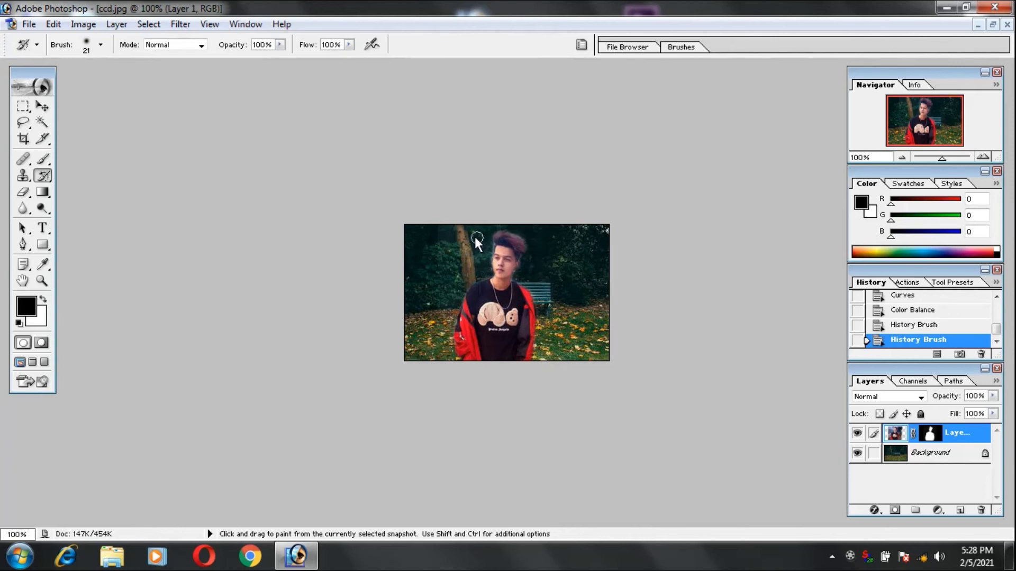
pyautogui.click(42, 280)
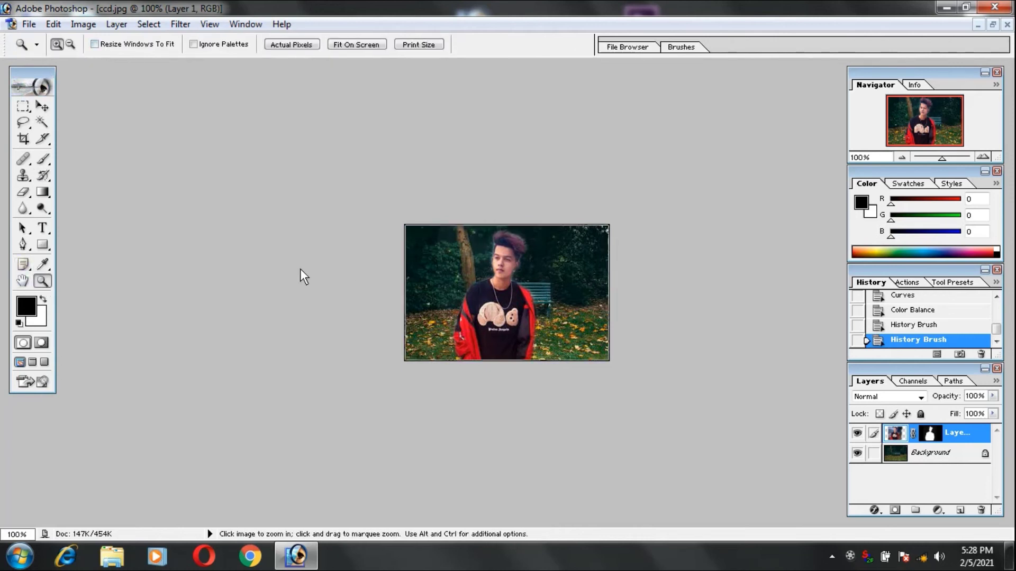
# Step: Zoom in and paint History Brush strokes along the hair edge and lower outline
pyautogui.click(300, 268)
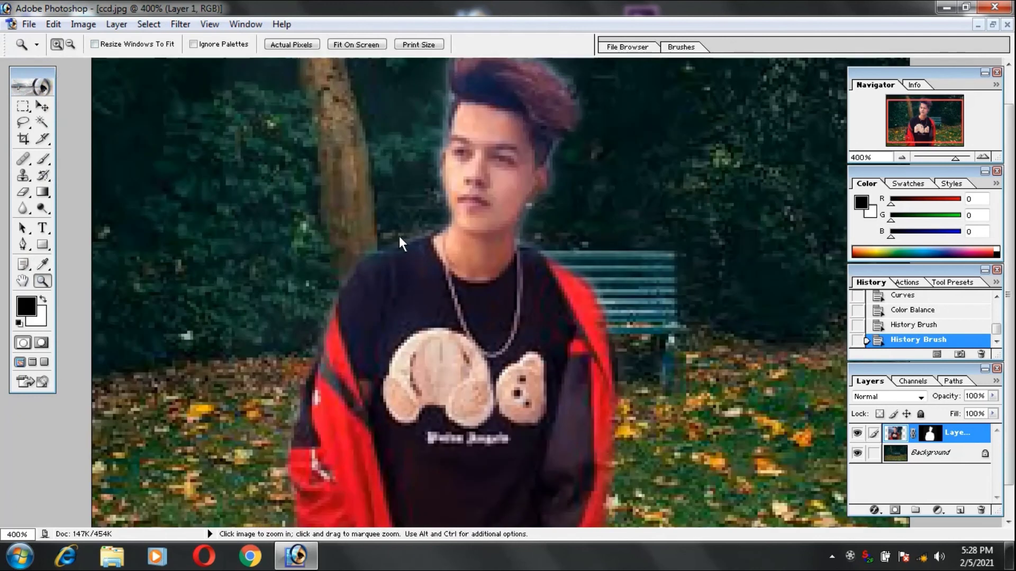
pyautogui.click(43, 108)
pyautogui.click(43, 175)
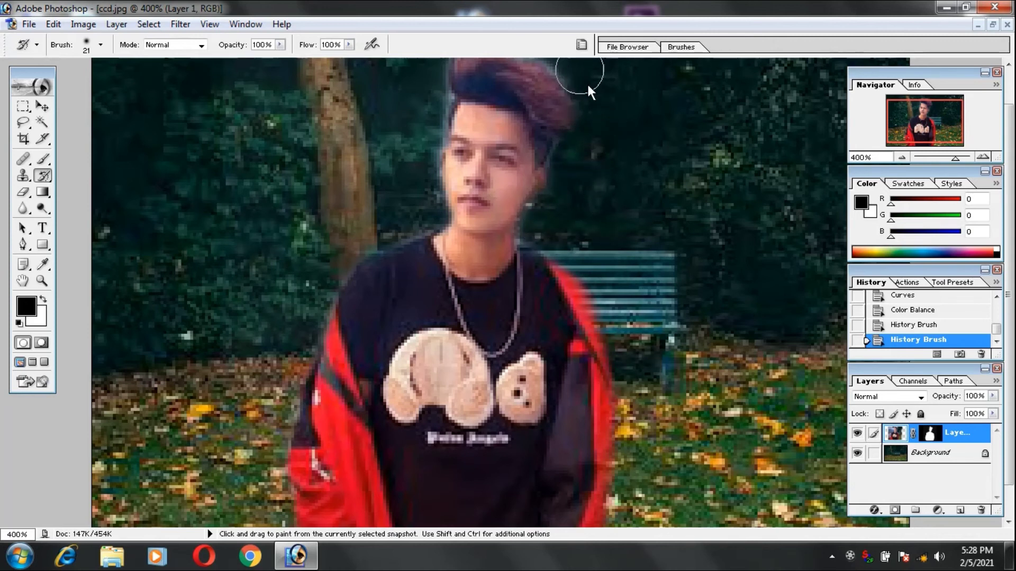
pyautogui.moveTo(586, 83); pyautogui.dragTo(590, 95)
pyautogui.scroll(2, 609, 205)
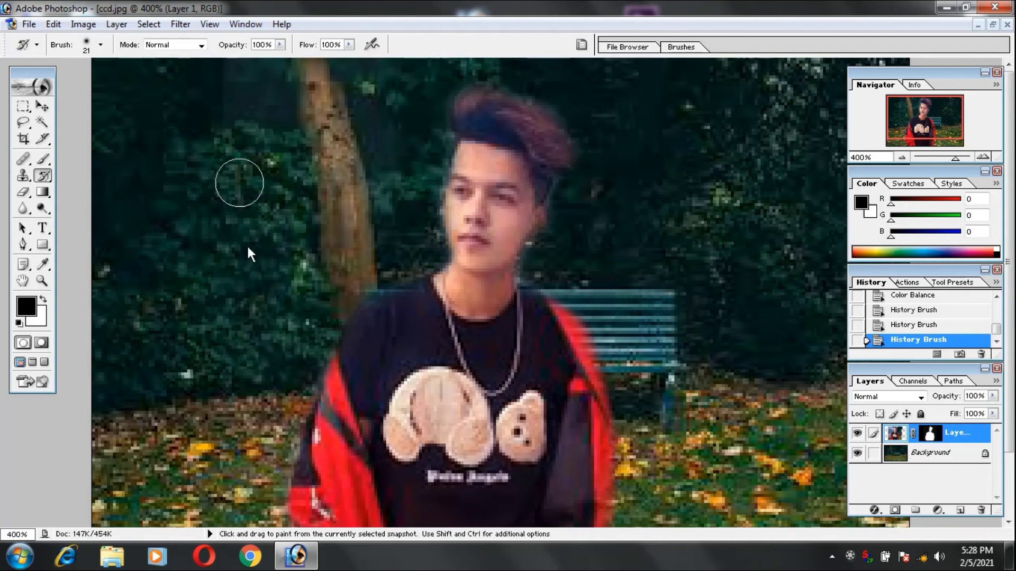
pyautogui.moveTo(274, 462); pyautogui.dragTo(271, 506)
pyautogui.scroll(-2, 289, 445)
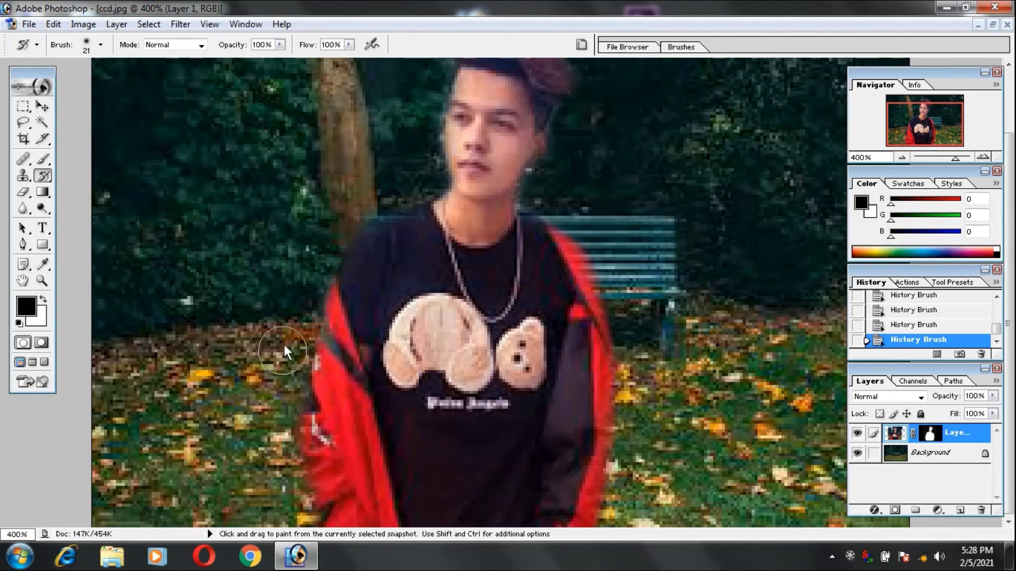
pyautogui.scroll(1, 268, 264)
pyautogui.scroll(1, 252, 242)
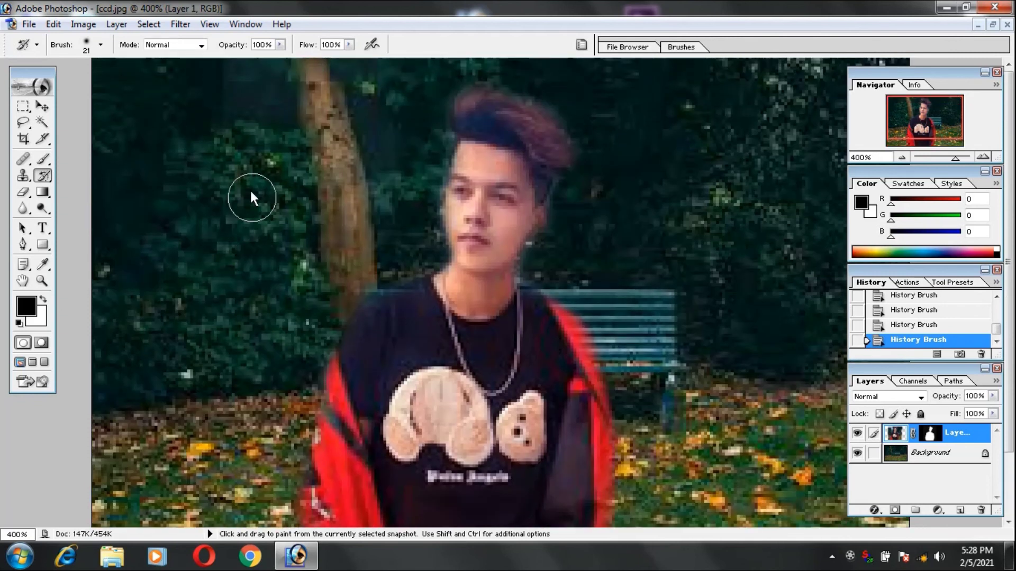
# Step: Zoom the view back out from the close-up
pyautogui.click(38, 280)
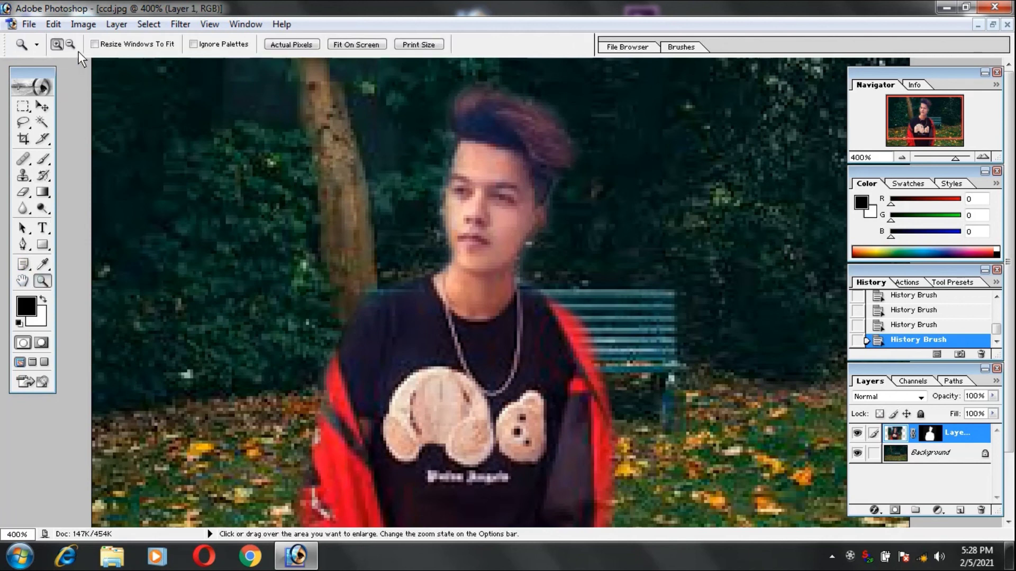
pyautogui.click(42, 106)
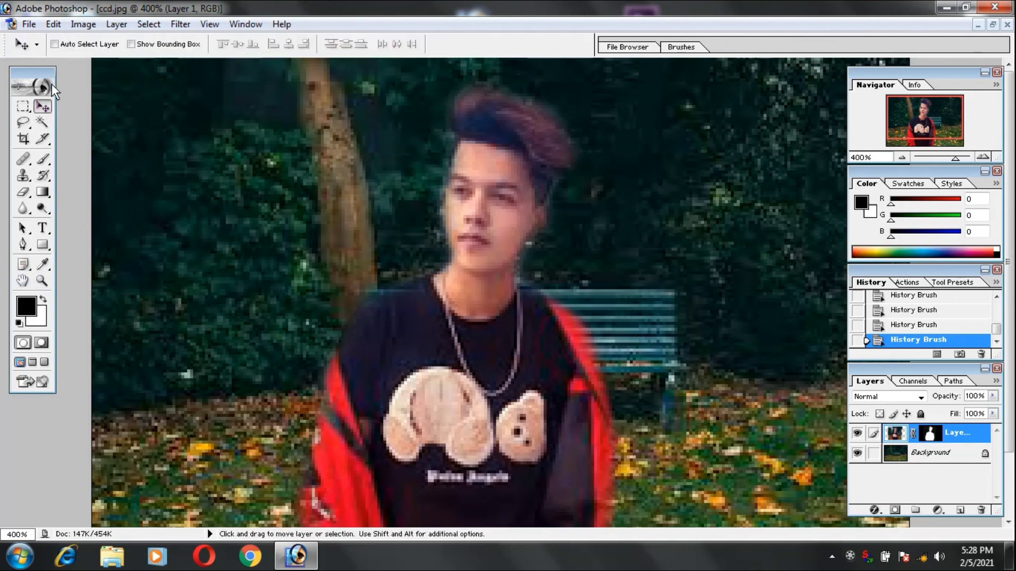
pyautogui.click(42, 281)
pyautogui.click(70, 44)
pyautogui.click(306, 255)
# Step: Zoom out to the whole image and convert the Background into editable Layer 0
pyautogui.click(306, 255)
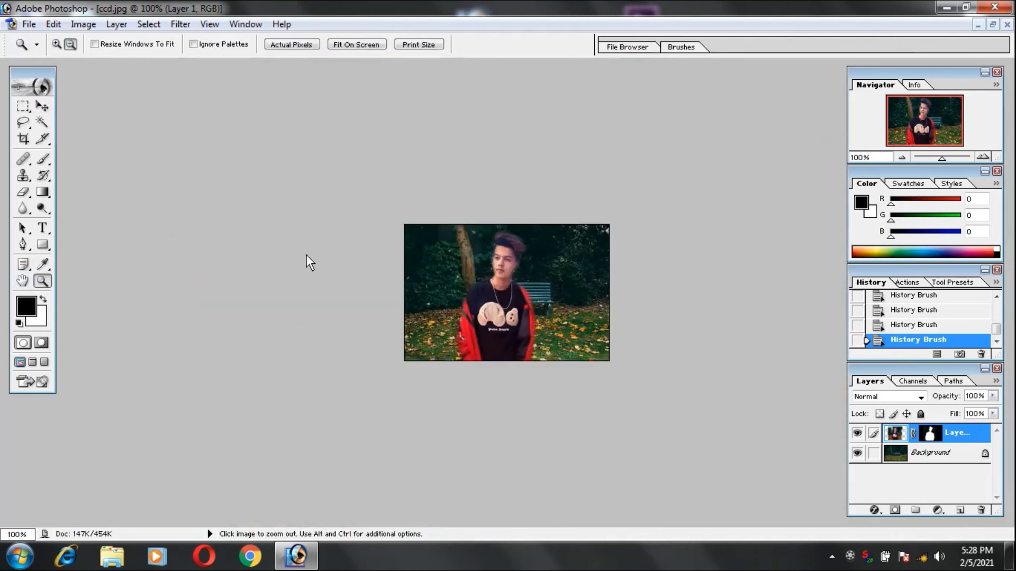
pyautogui.click(42, 106)
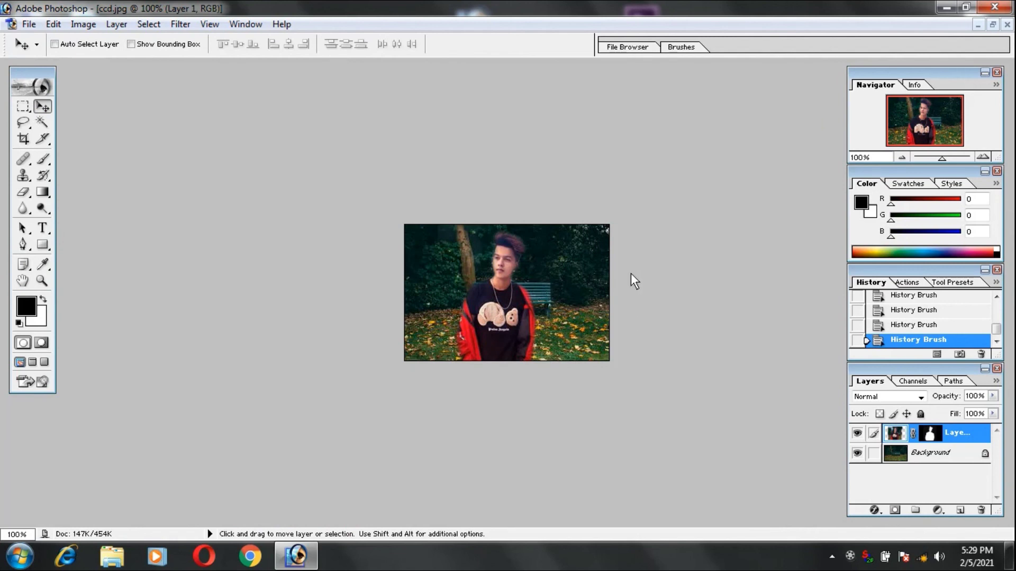
pyautogui.doubleClick(985, 454)
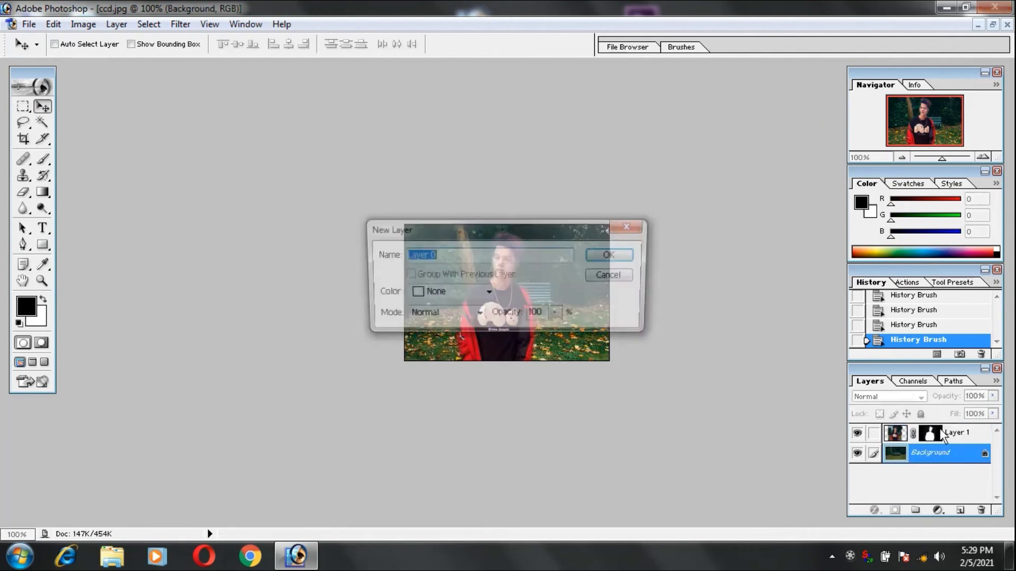
pyautogui.press('Return')
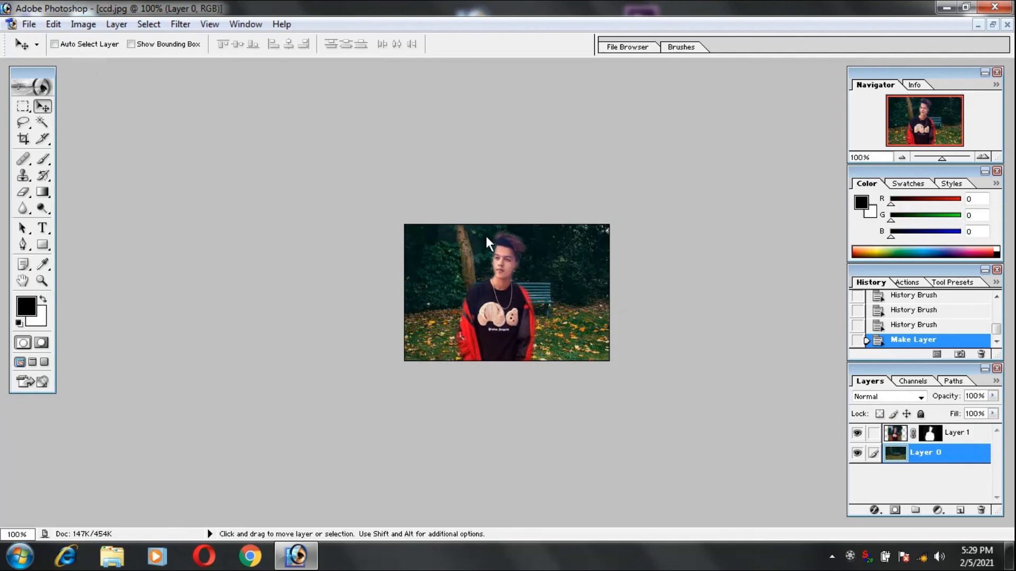
pyautogui.click(29, 24)
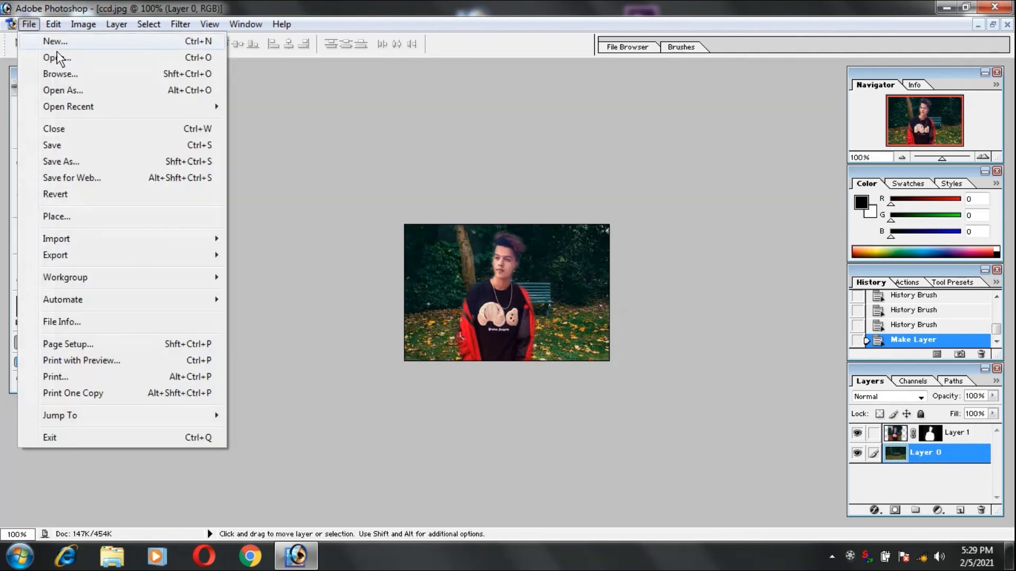
# Step: Export the composite through Save for Web as PNG-24 named ccd on the Desktop
pyautogui.click(79, 178)
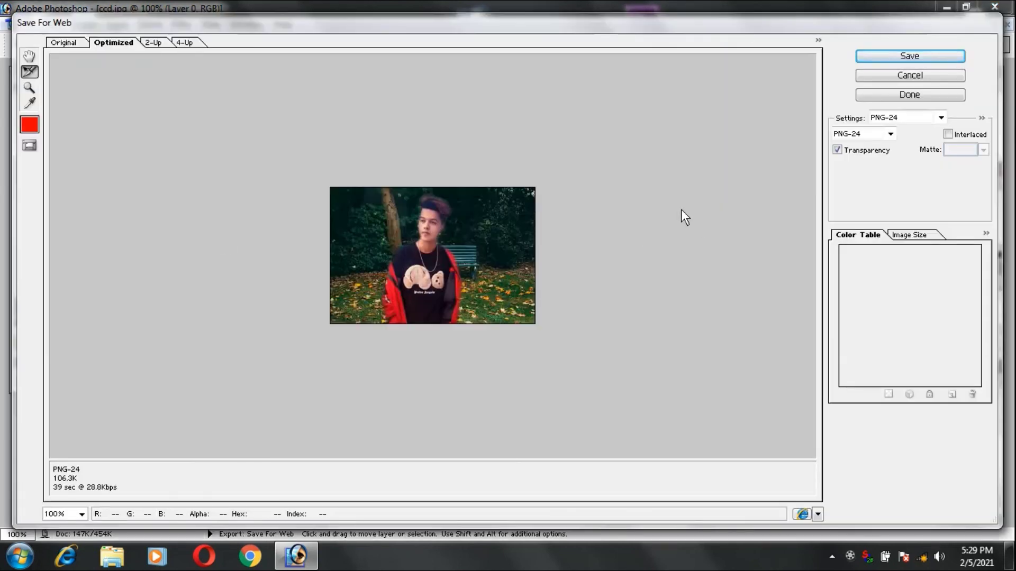
pyautogui.click(891, 134)
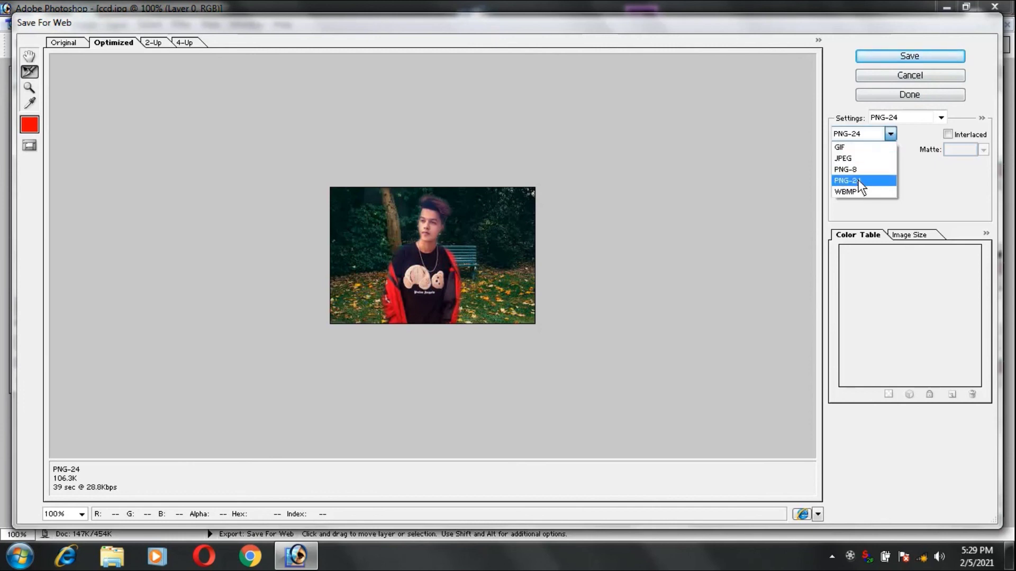
pyautogui.click(858, 179)
pyautogui.click(910, 57)
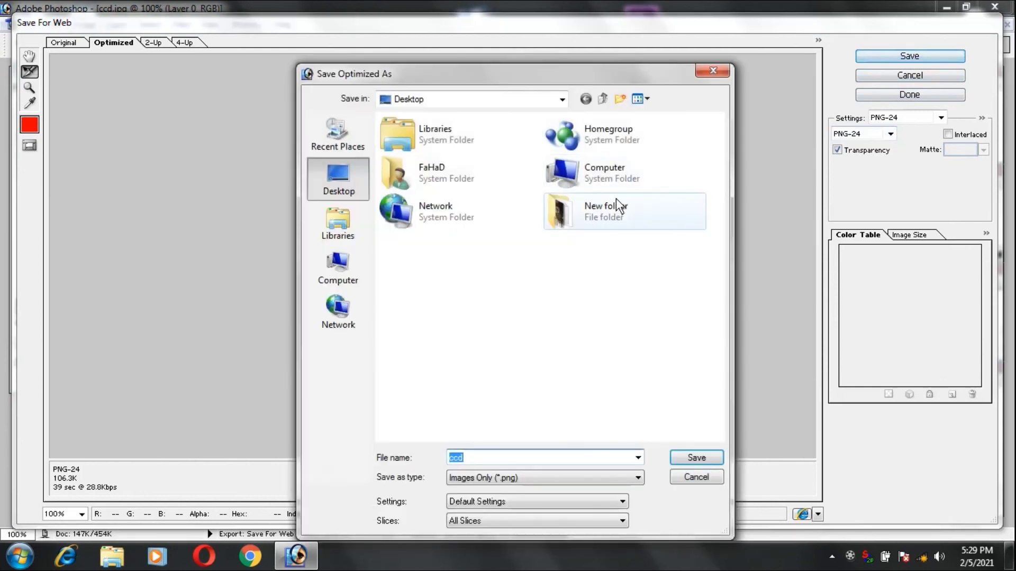
pyautogui.click(606, 169)
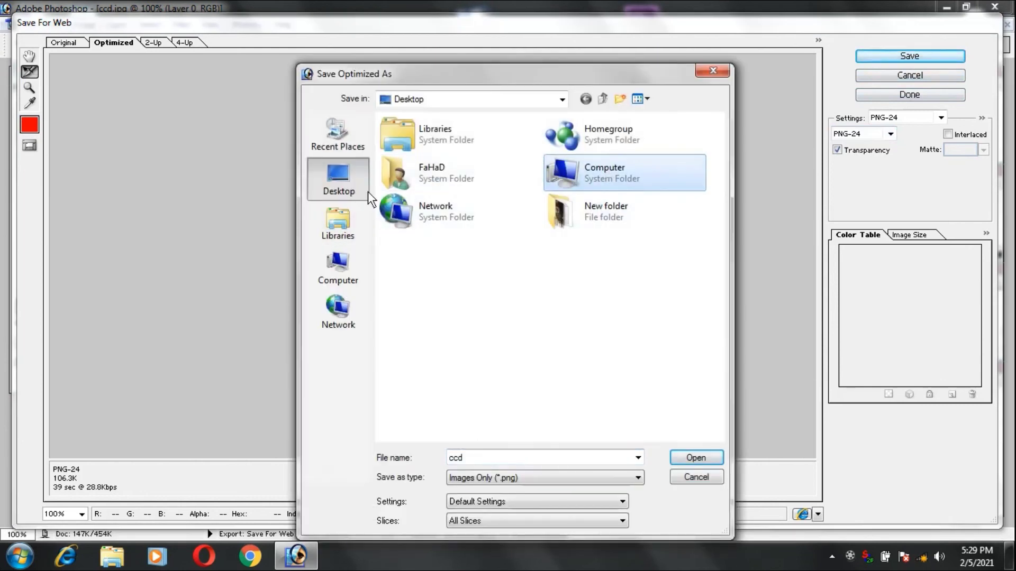
pyautogui.click(695, 456)
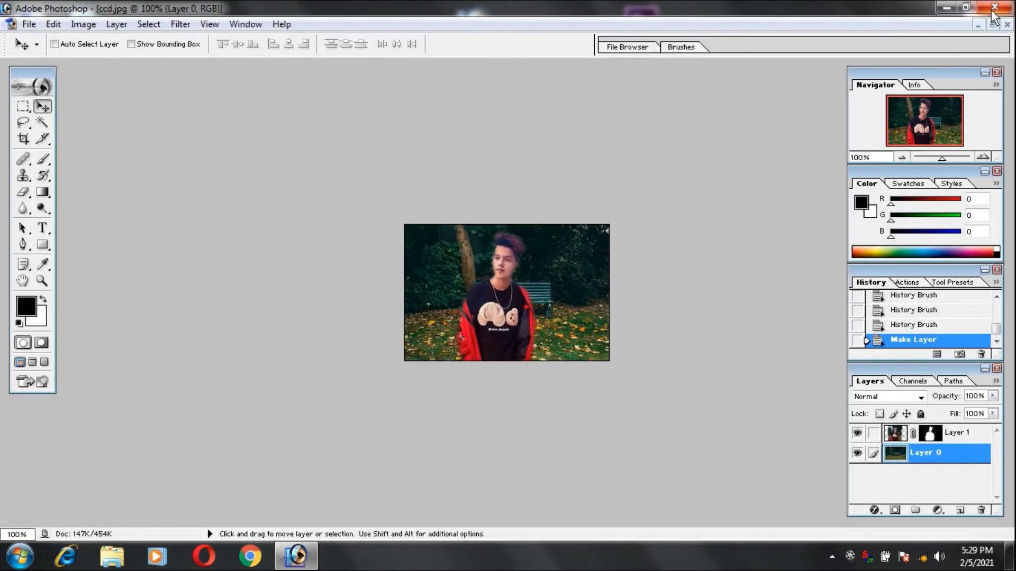
# Step: Close Photoshop, then preview the exported ccd image in Photo Viewer and close it
pyautogui.click(994, 8)
pyautogui.doubleClick(80, 340)
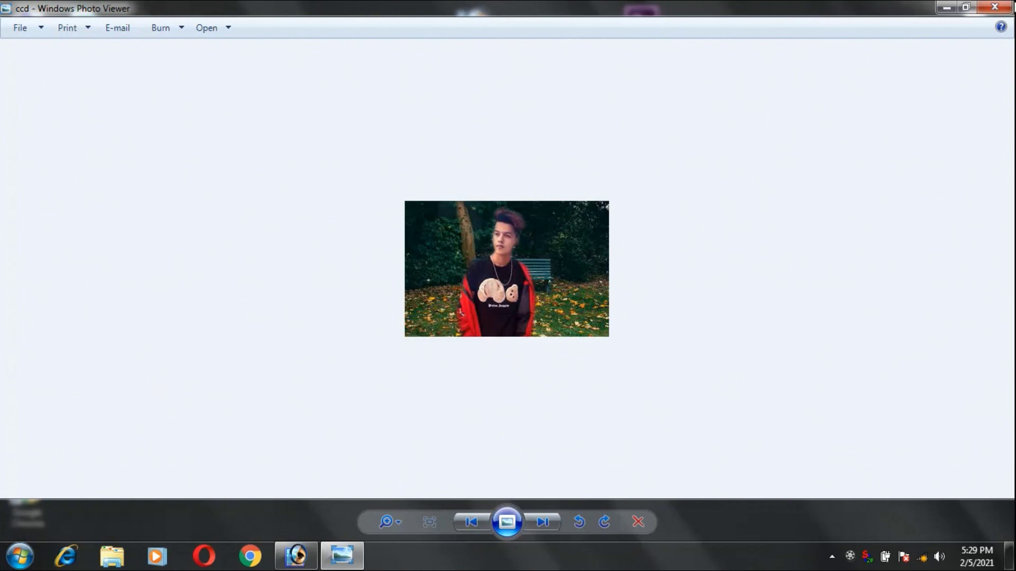
pyautogui.click(995, 7)
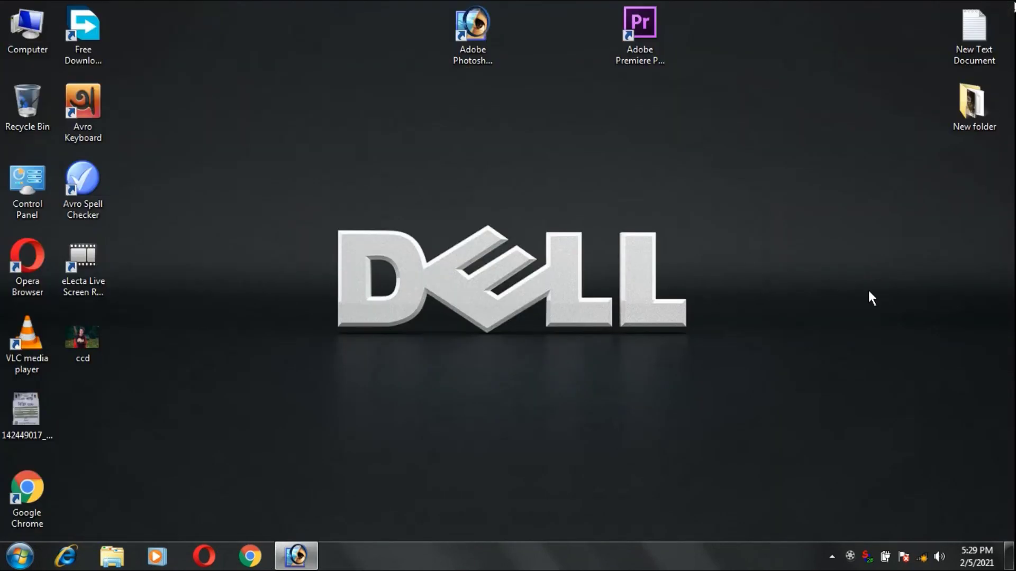
pyautogui.click(850, 556)
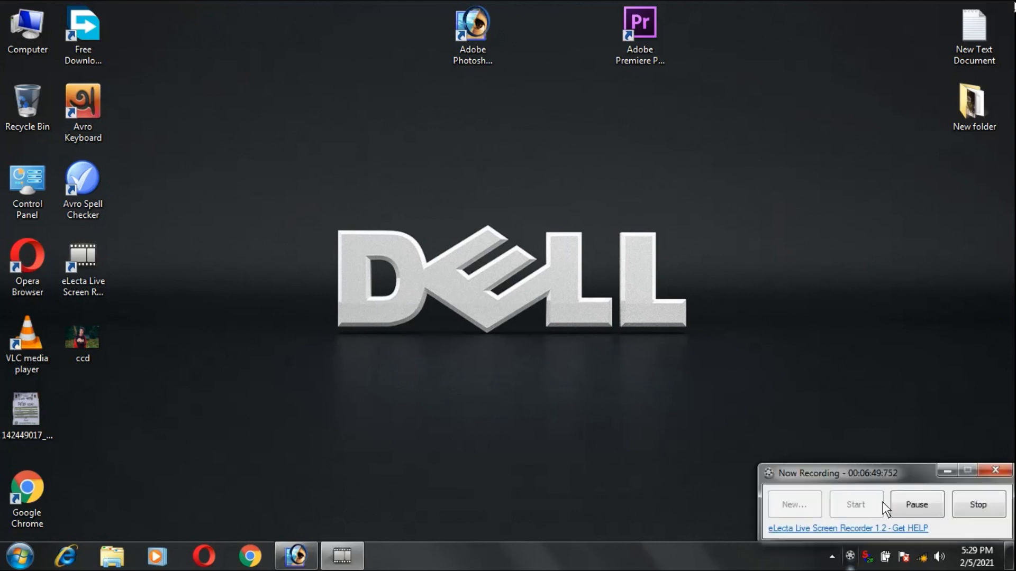